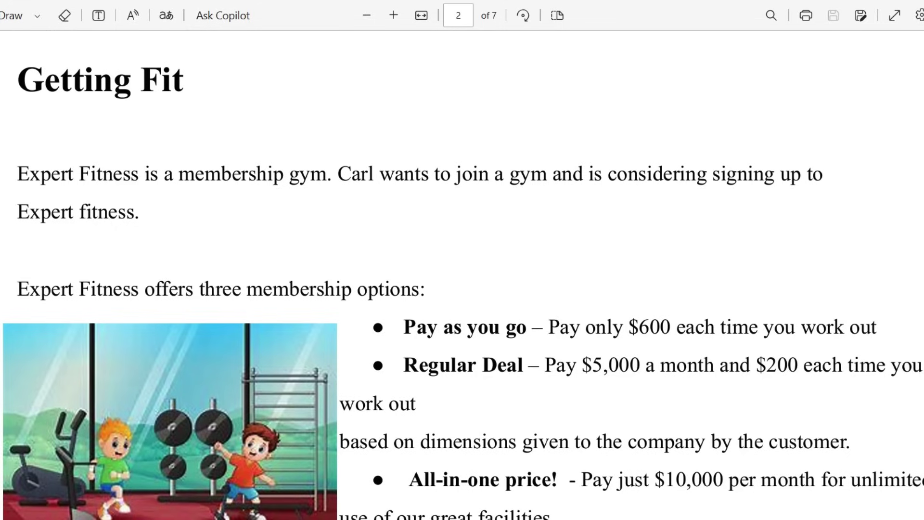
Step: Scroll through page 2's Getting Fit introduction and three membership options to the page bottom
scroll(462, 274, down, 3)
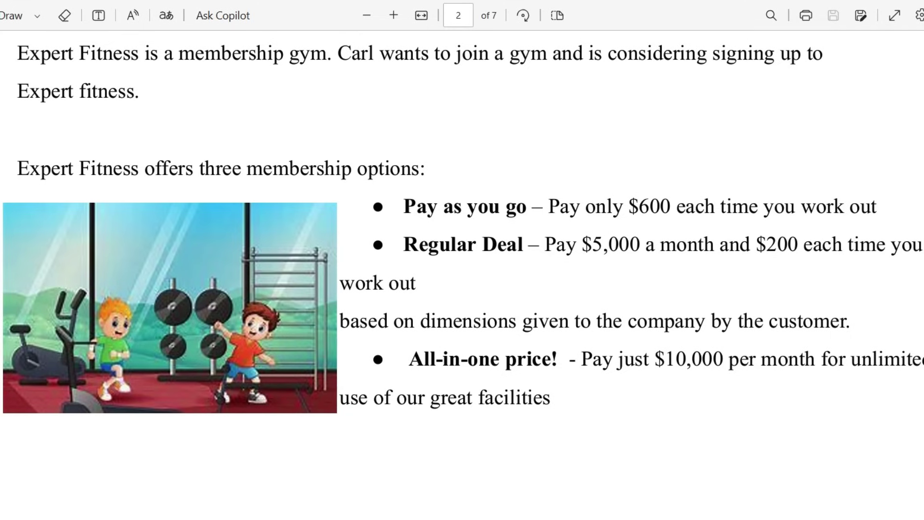
scroll(462, 222, down, 4)
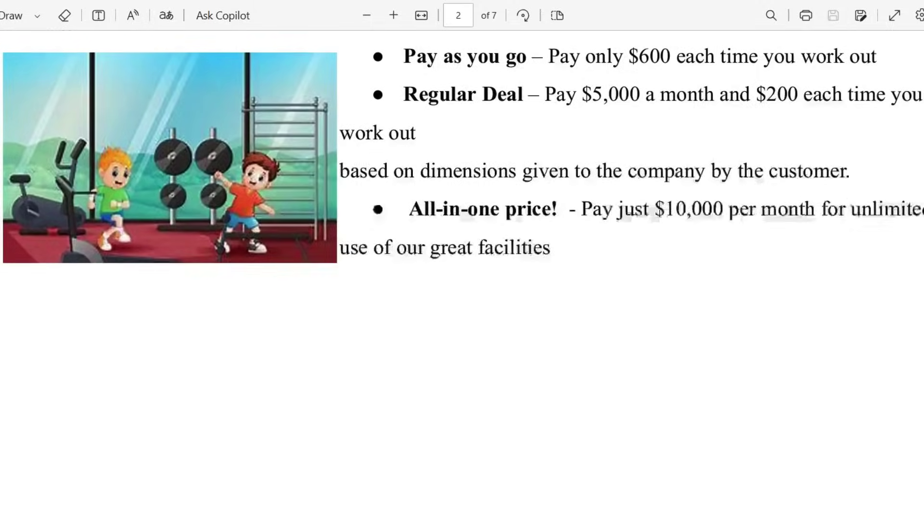
scroll(462, 222, down, 2)
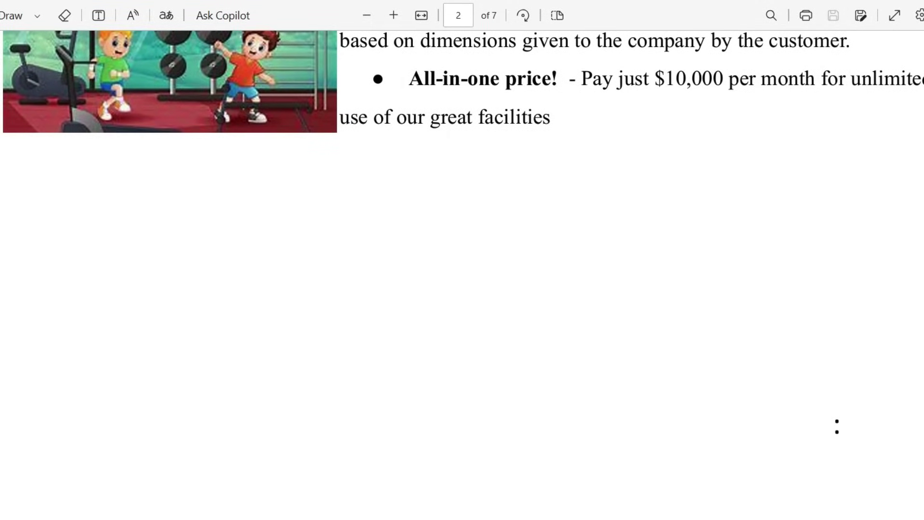
scroll(462, 221, down, 1)
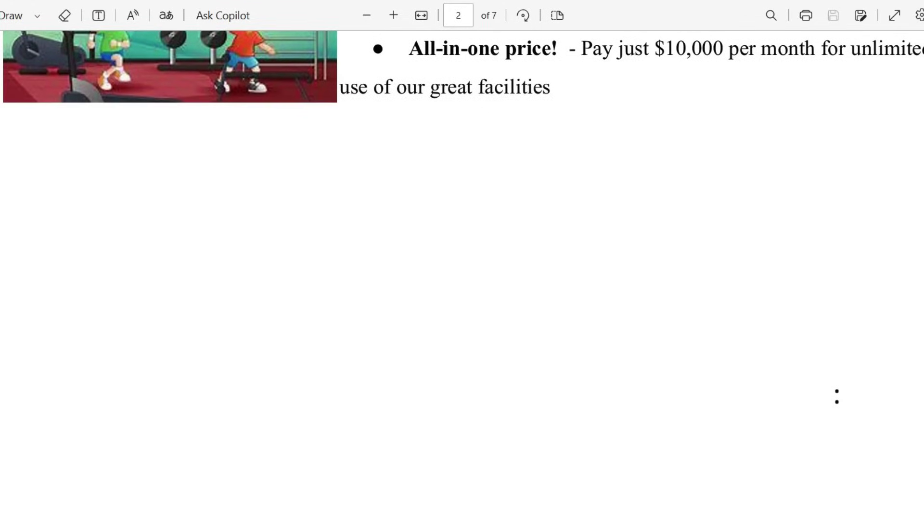
scroll(462, 221, down, 4)
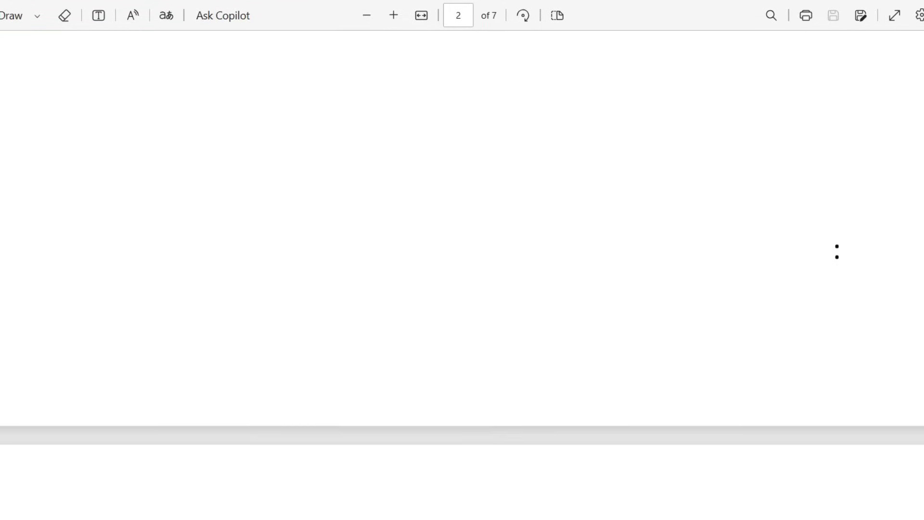
Step: Scroll down to Question 1 on page 3, glancing back at the page 2 prices
scroll(462, 221, down, 5)
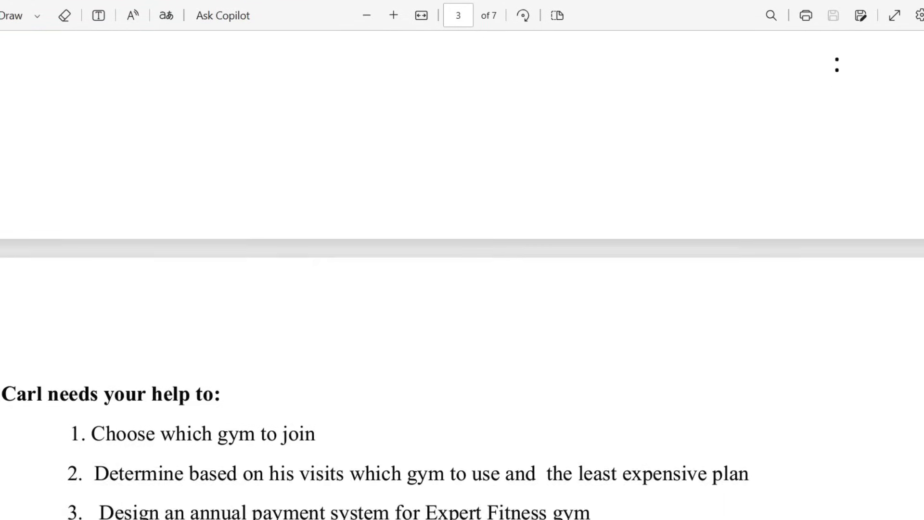
scroll(462, 222, down, 4)
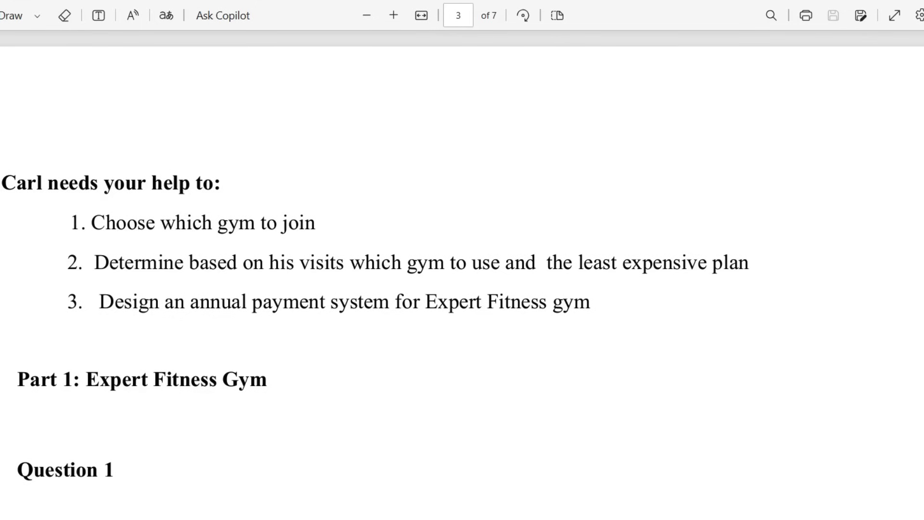
scroll(462, 273, down, 2)
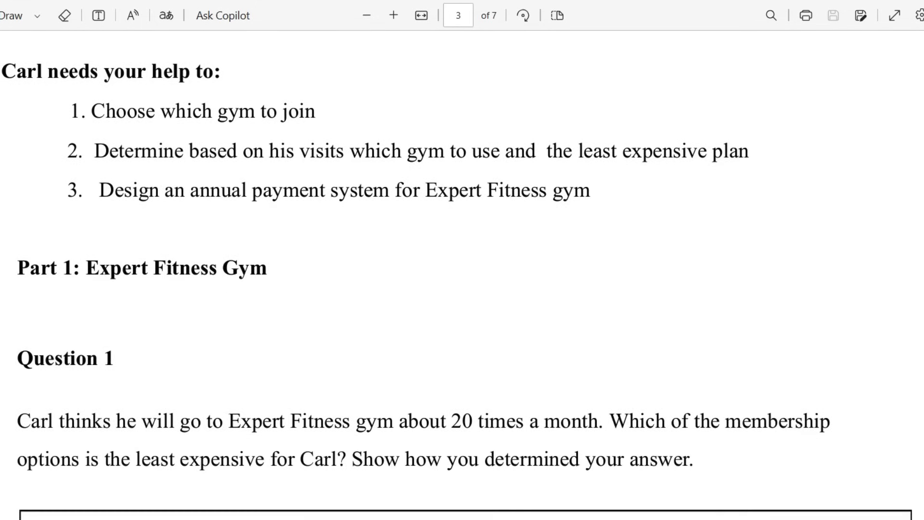
scroll(462, 273, down, 3)
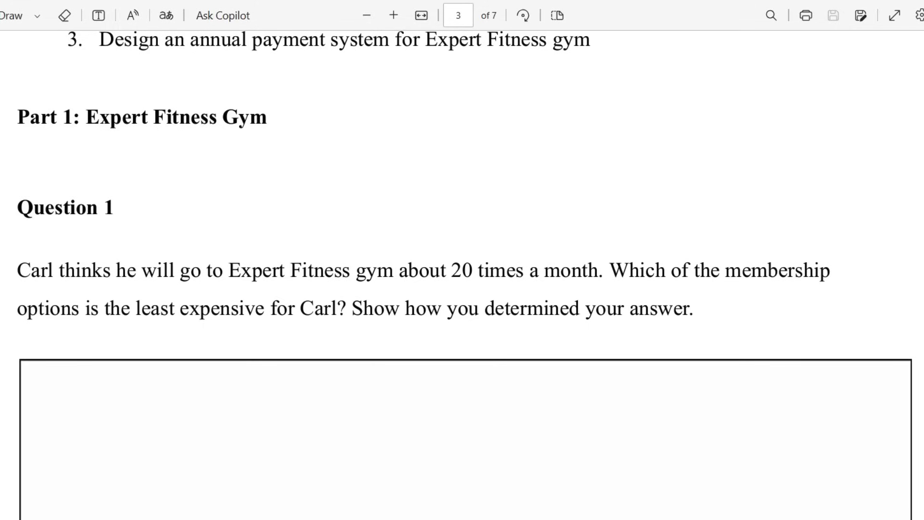
scroll(465, 196, down, 2)
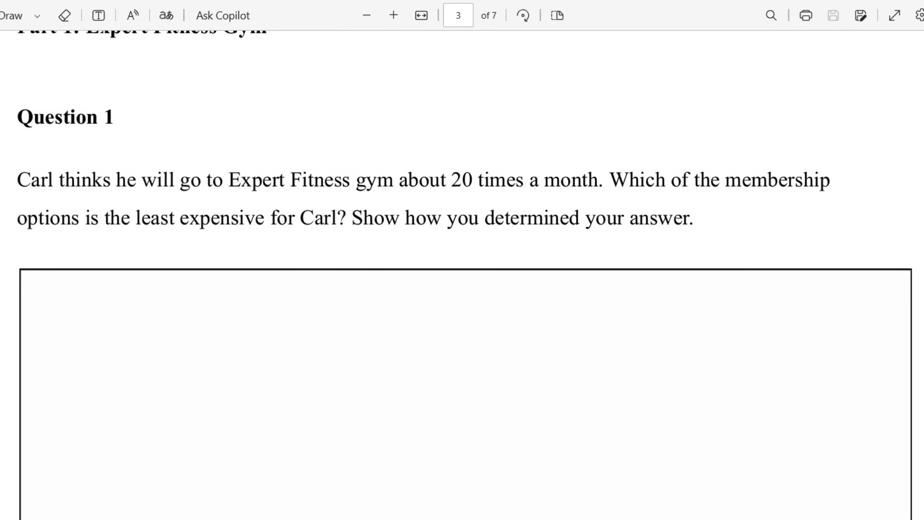
scroll(462, 275, up, 20)
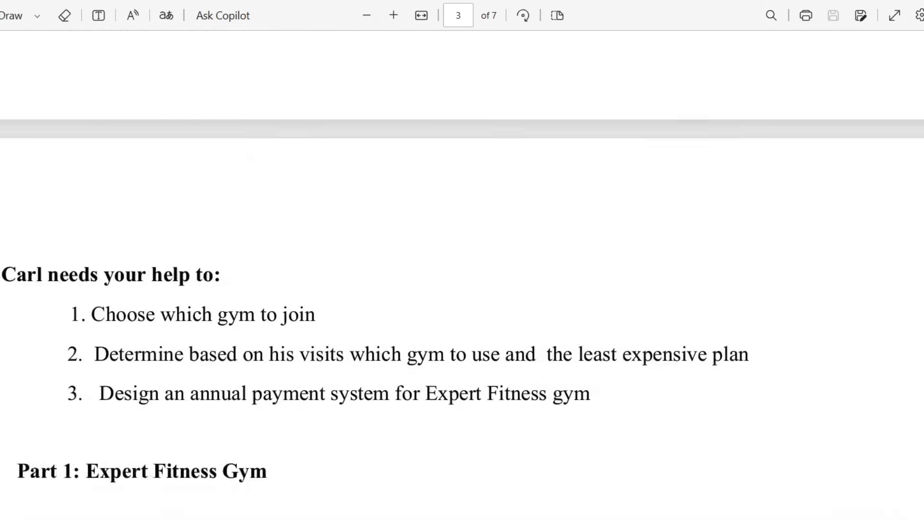
scroll(462, 274, down, 9)
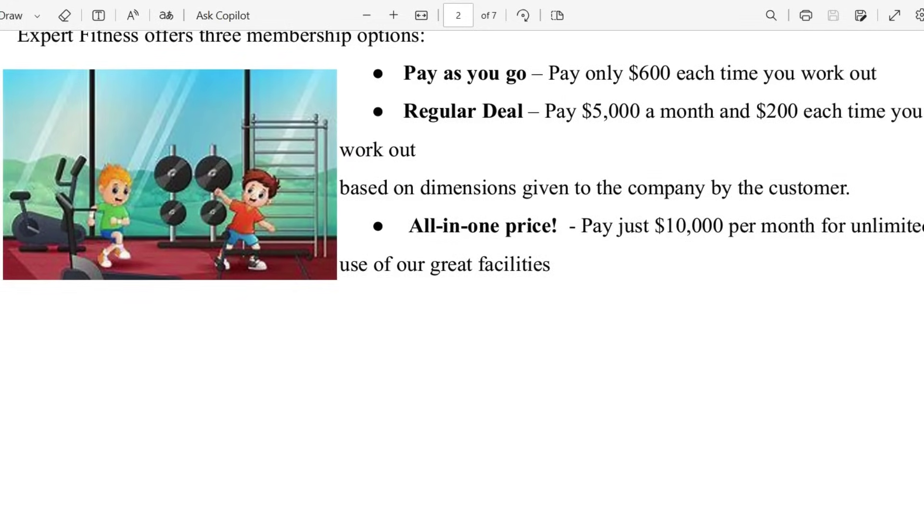
scroll(462, 274, down, 20)
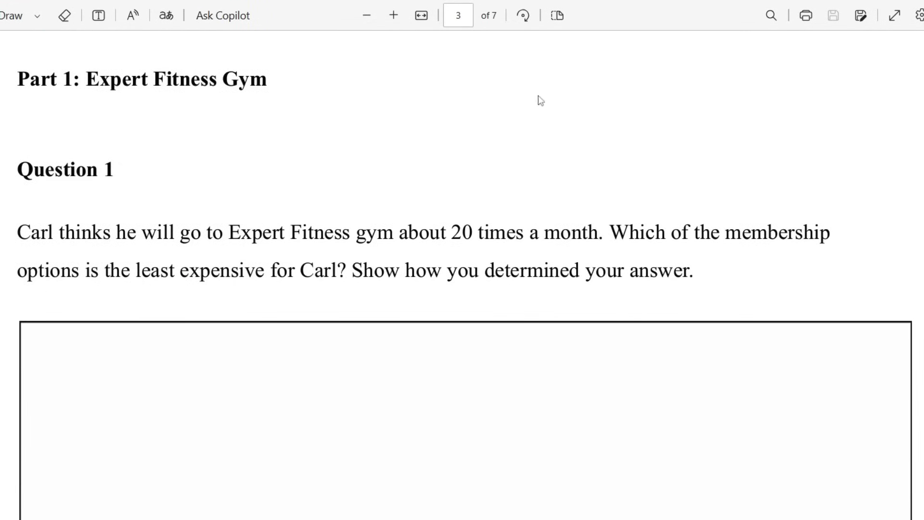
Step: Add a text box in the Question 1 answer area reading 'Pay as you go: $600 on each visit'
click(93, 22)
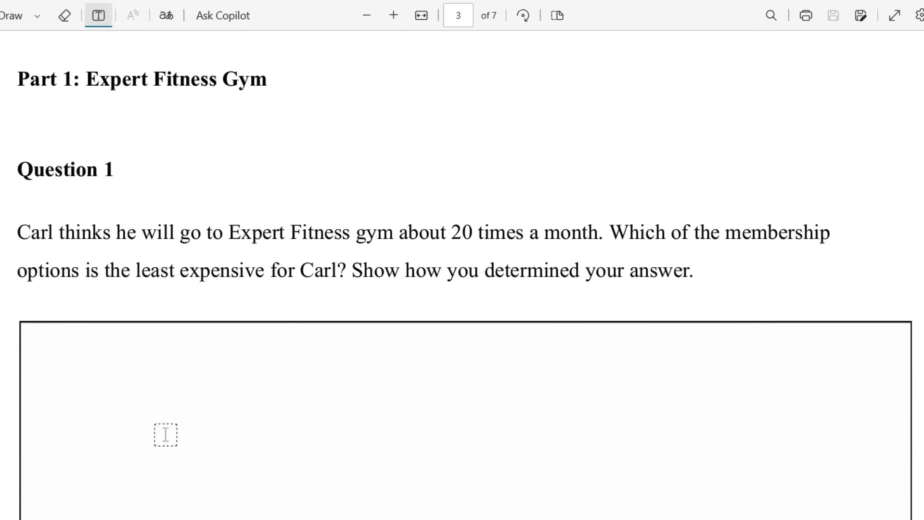
click(153, 385)
text(Pay)
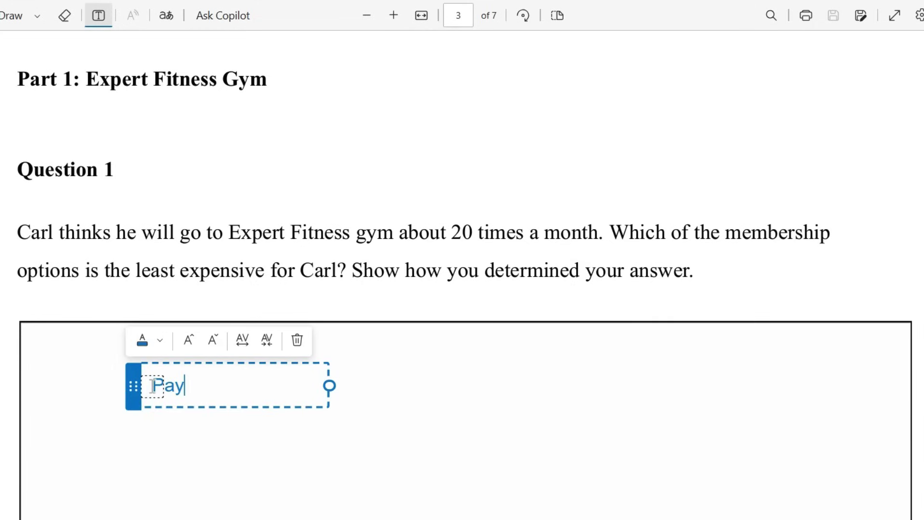
text( as you go)
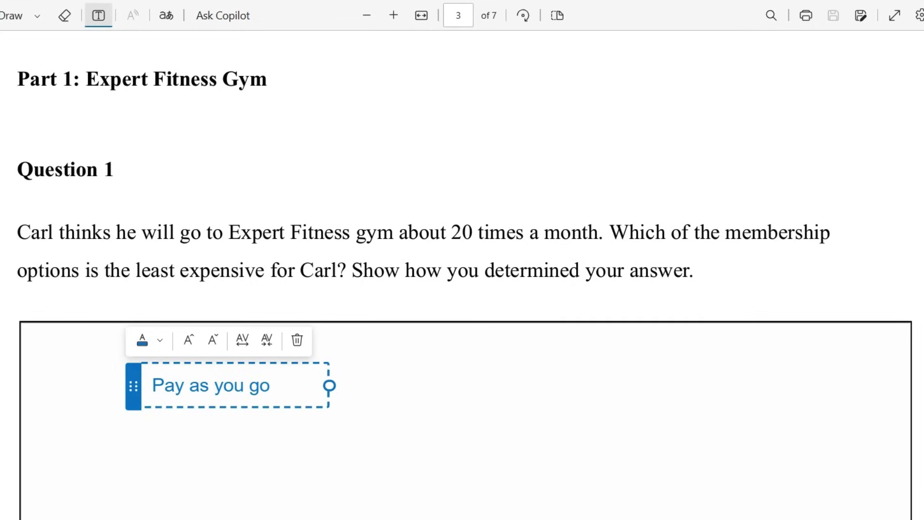
text(: %)
key(BackSpace)
text($600 on each)
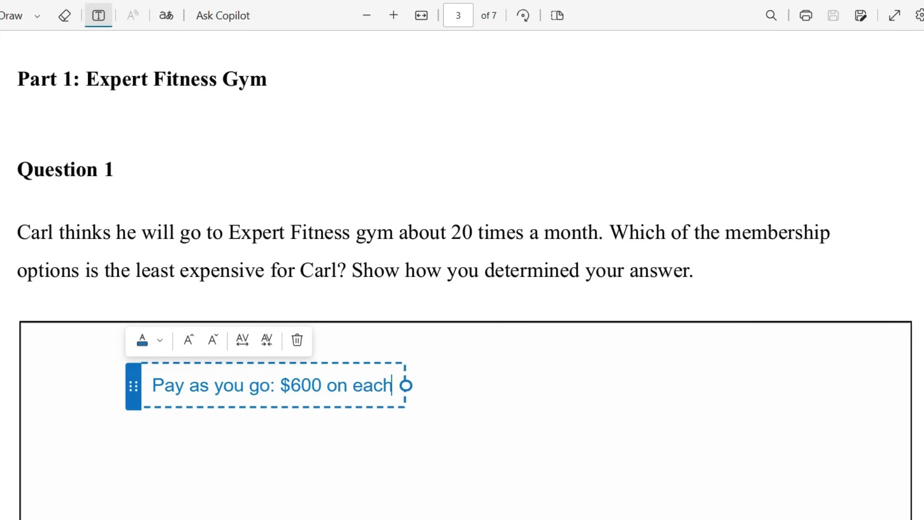
text( visit)
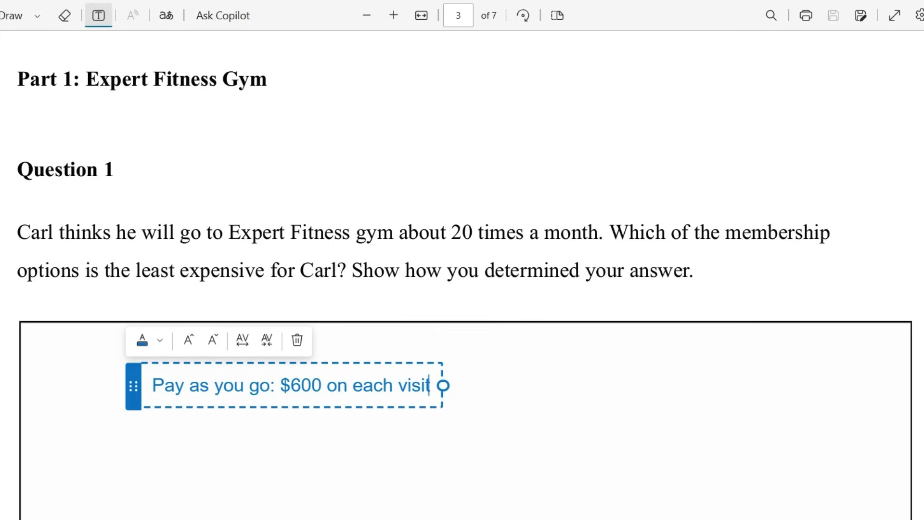
key(Return)
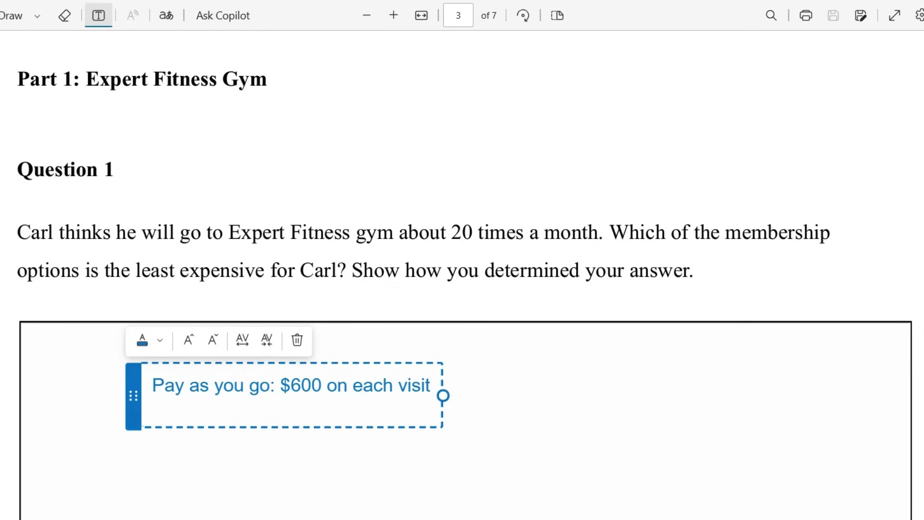
Step: Add the Regular plan line listing $5000 plus $200 per visit
key(Return)
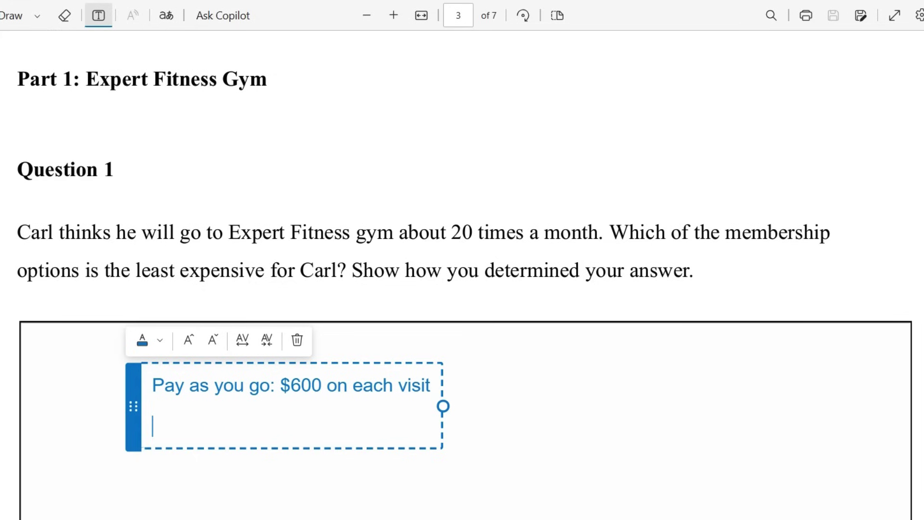
text(Regular)
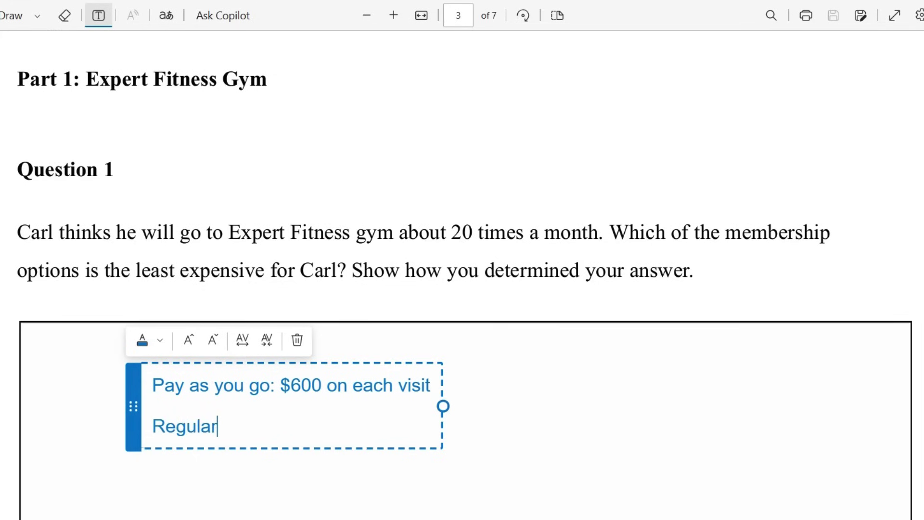
text(: $5000)
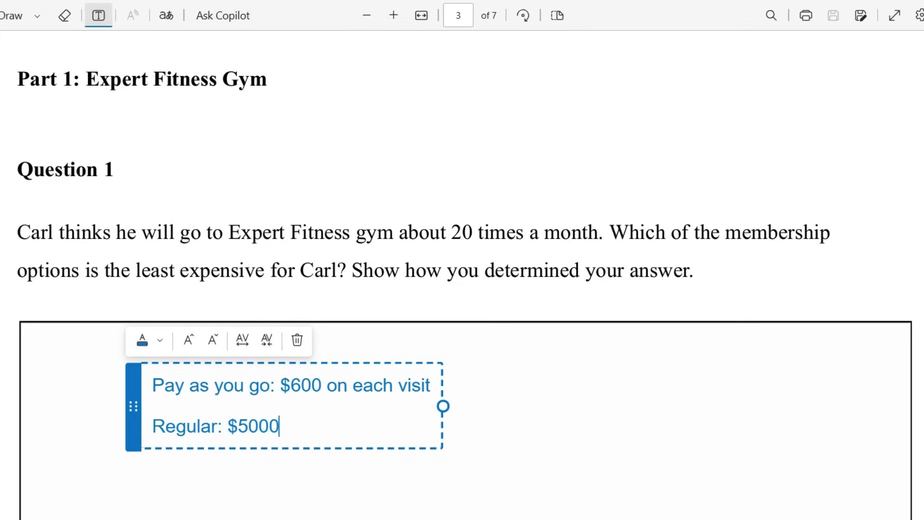
text(, $200 youg)
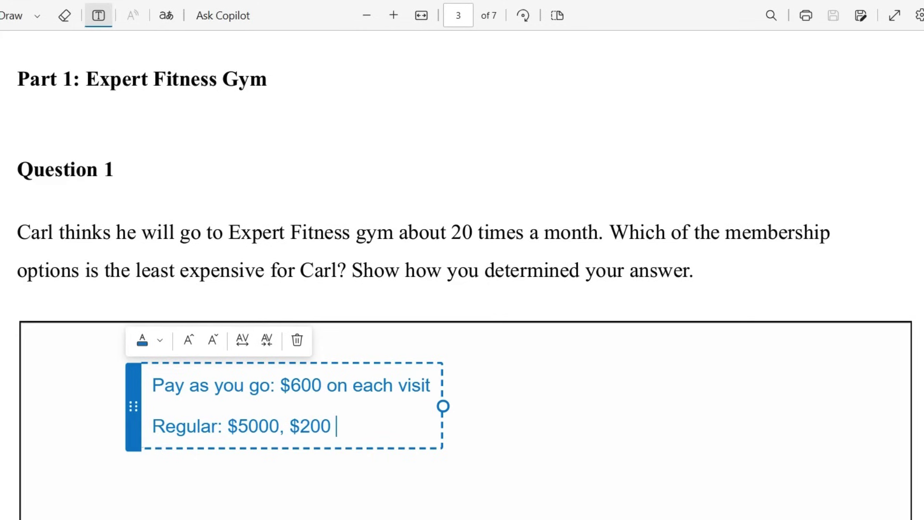
key(BackSpace)
text(gou)
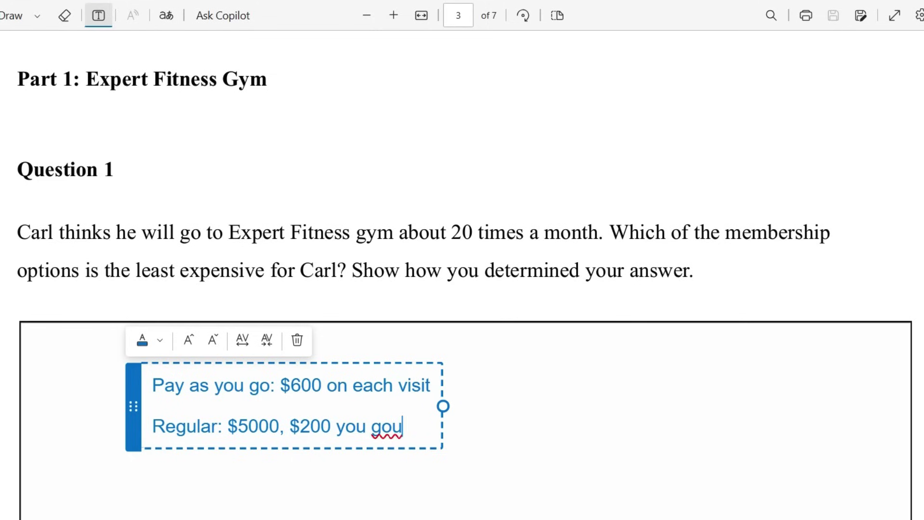
key(BackSpace)
scroll(462, 260, up, 10)
scroll(462, 260, up, 2)
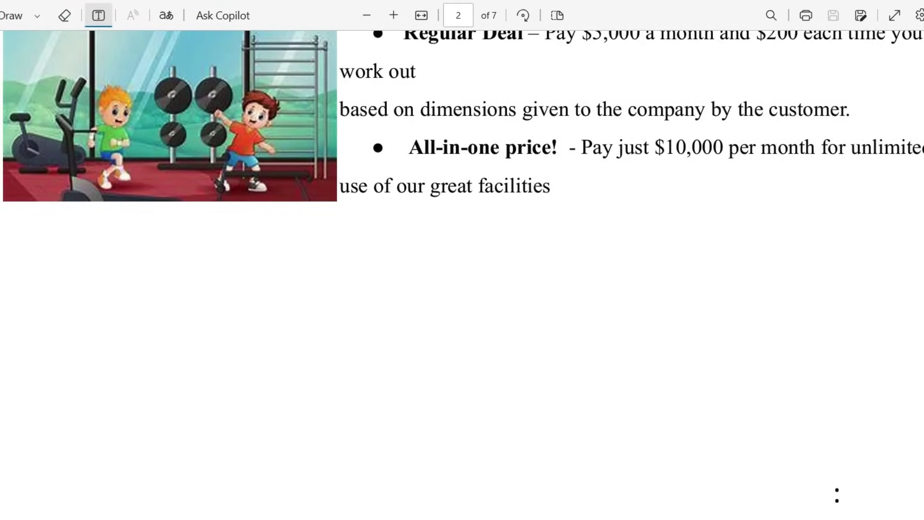
scroll(463, 260, down, 10)
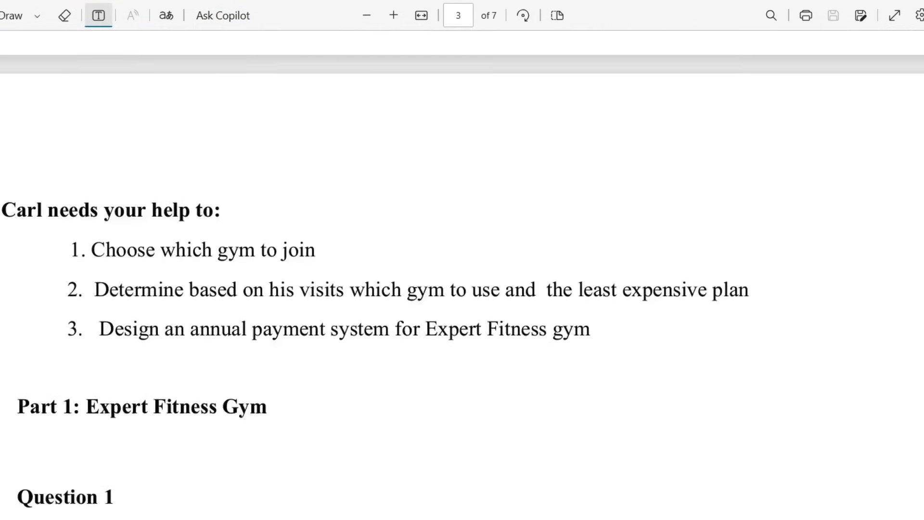
scroll(462, 259, down, 3)
Step: Add the line 'All in one: $10,000 monthly'
key(Return)
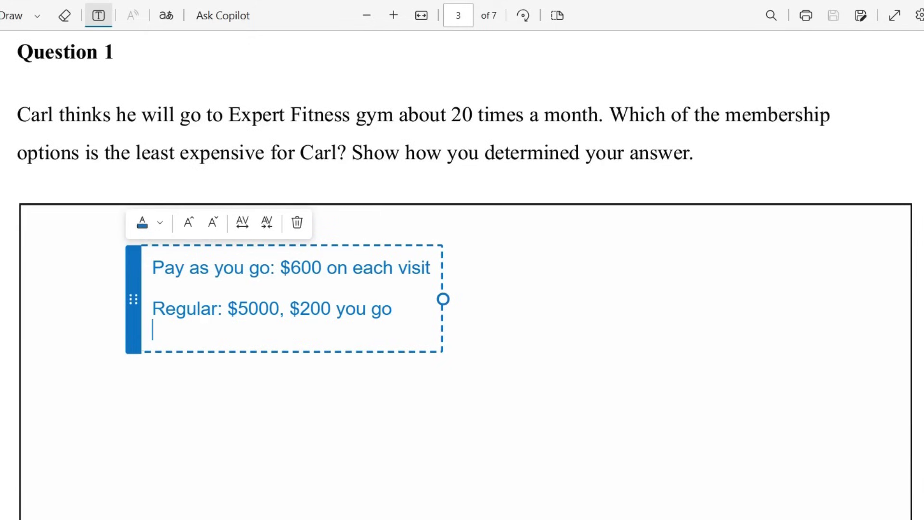
text(All )
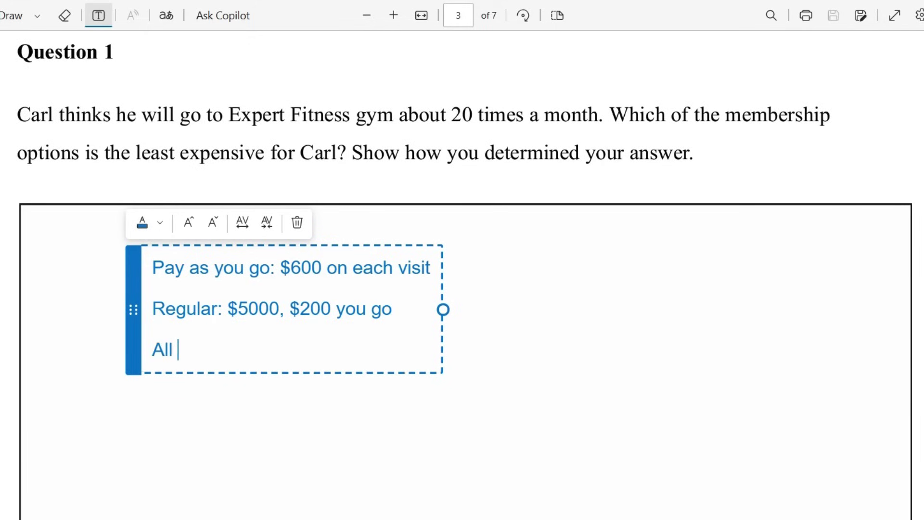
text(in one: $10)
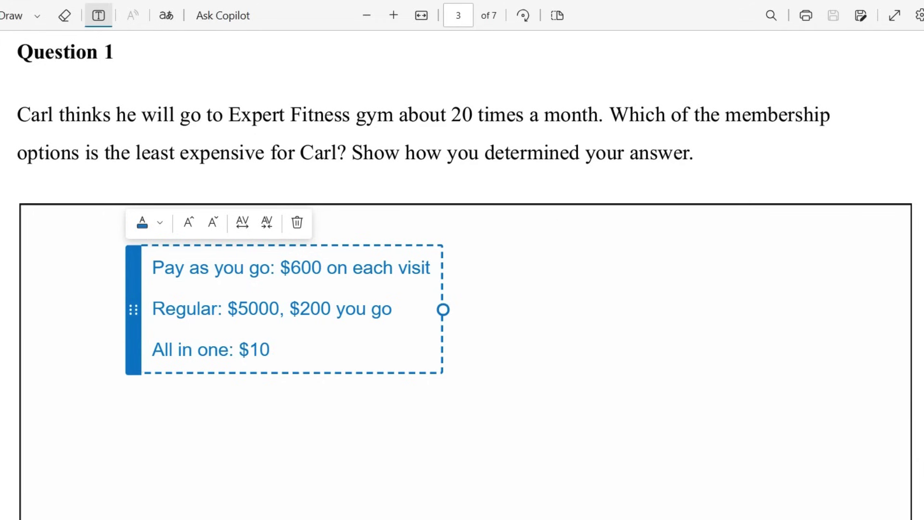
text(, 000 mon)
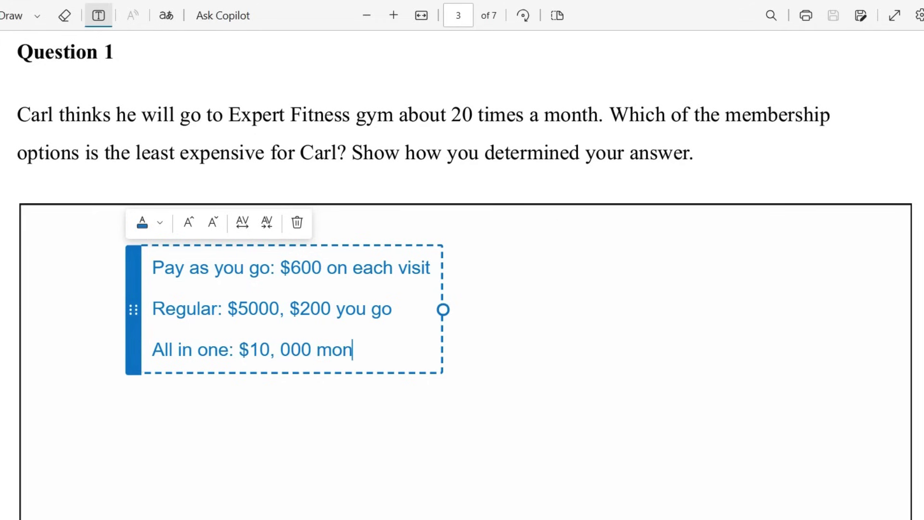
text(thly)
key(Return)
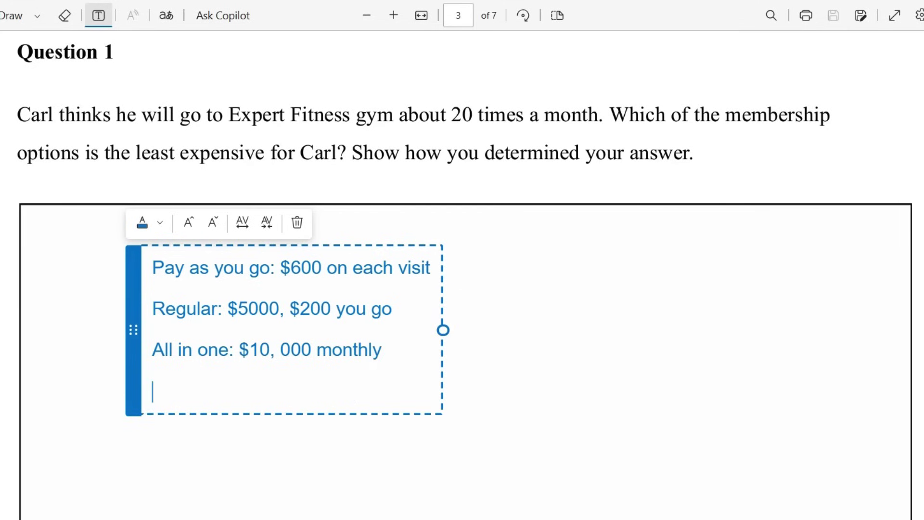
Step: Start a second text box with 'Pay as you go: $600 x 20' and 'Regular $5000 + $200 x 20'
click(704, 286)
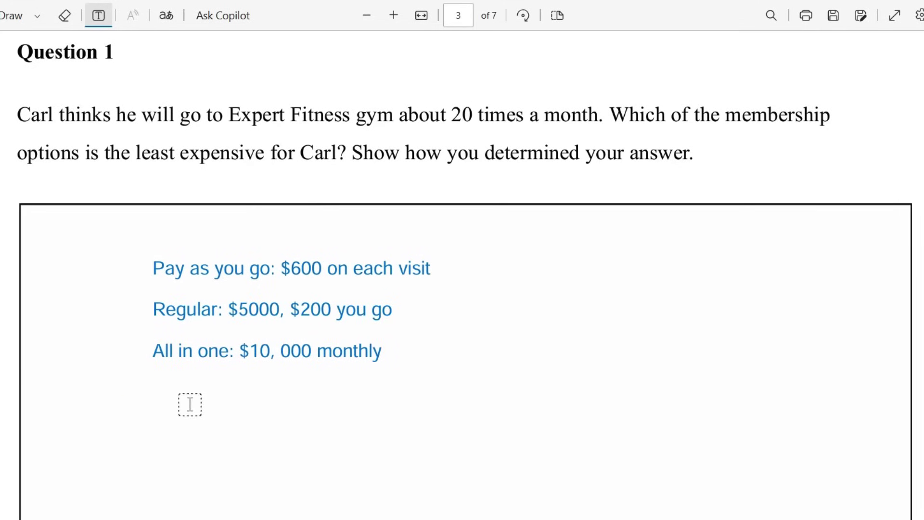
click(107, 411)
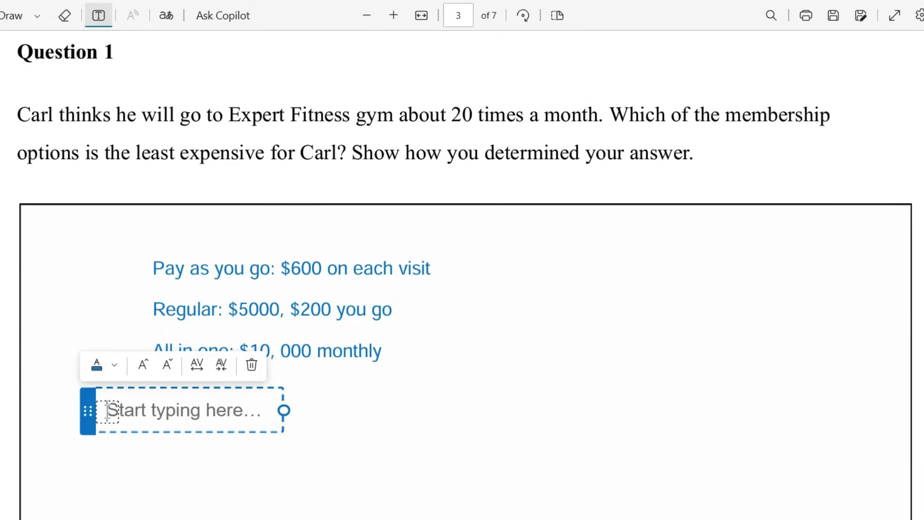
text(Pay as )
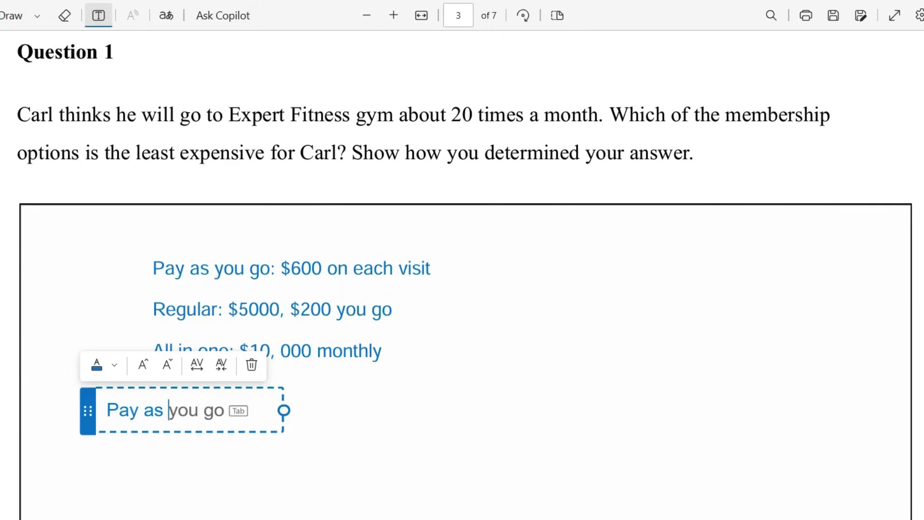
text(you go: $600)
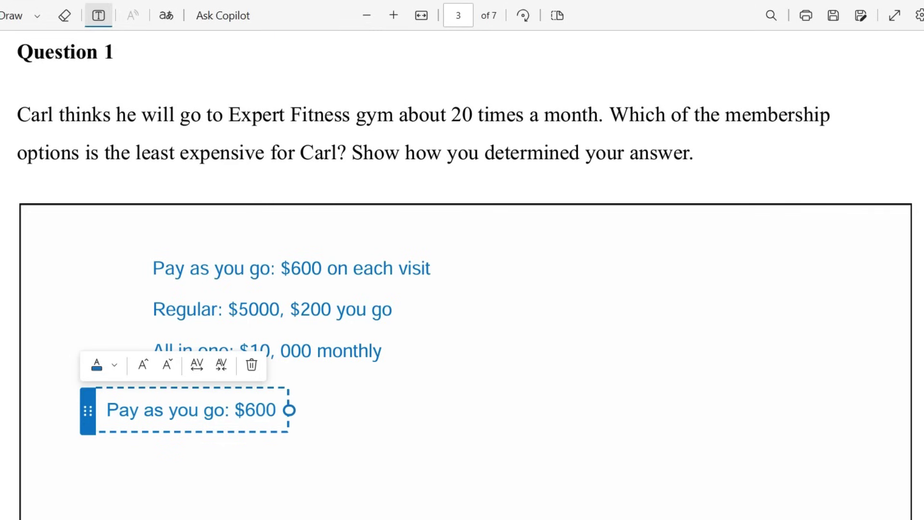
text( x 20)
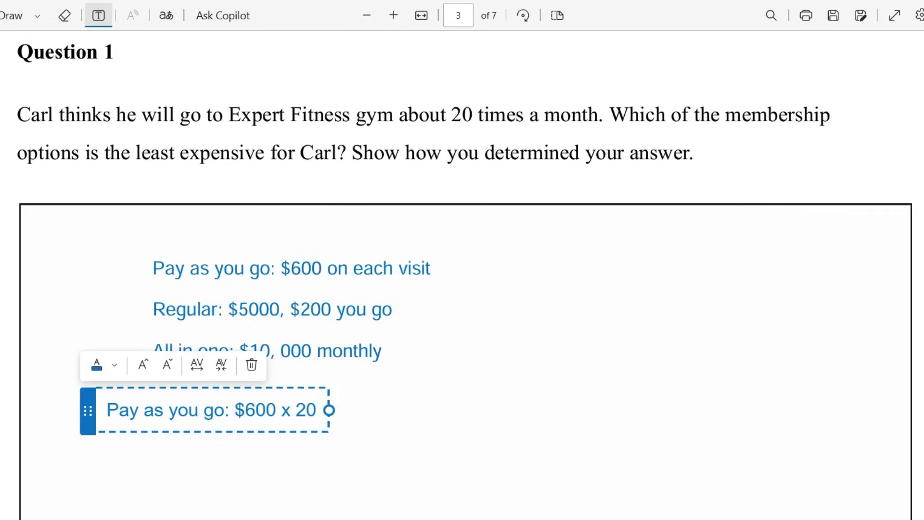
key(Return)
text(Reg)
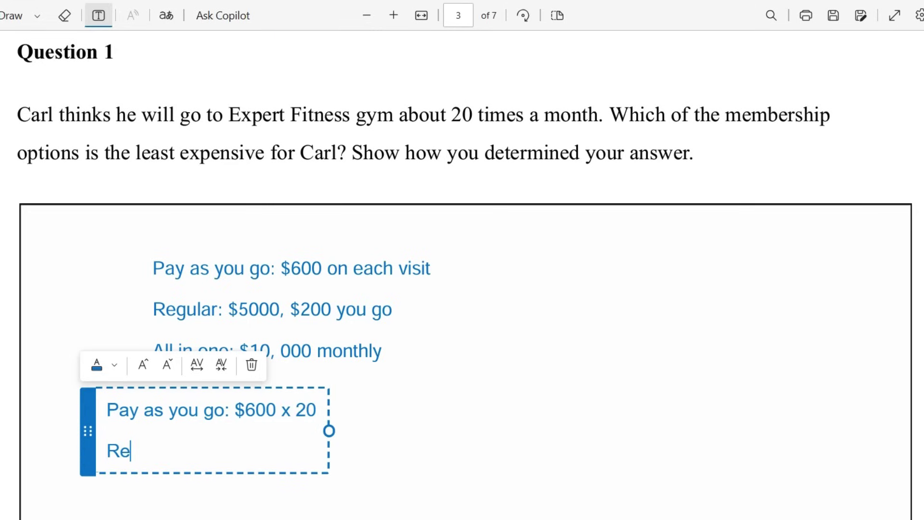
key(BackSpace)
key(BackSpace)
key(BackSpace)
text(Regular $)
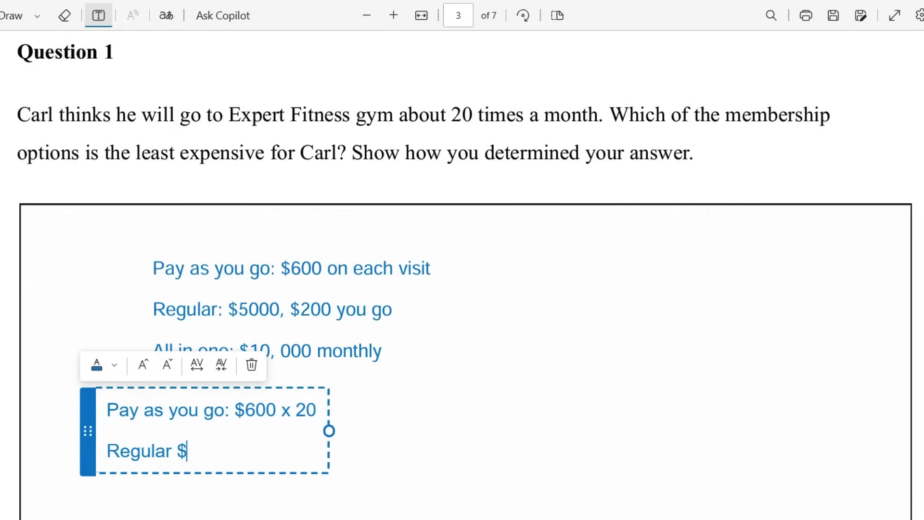
text(5000)
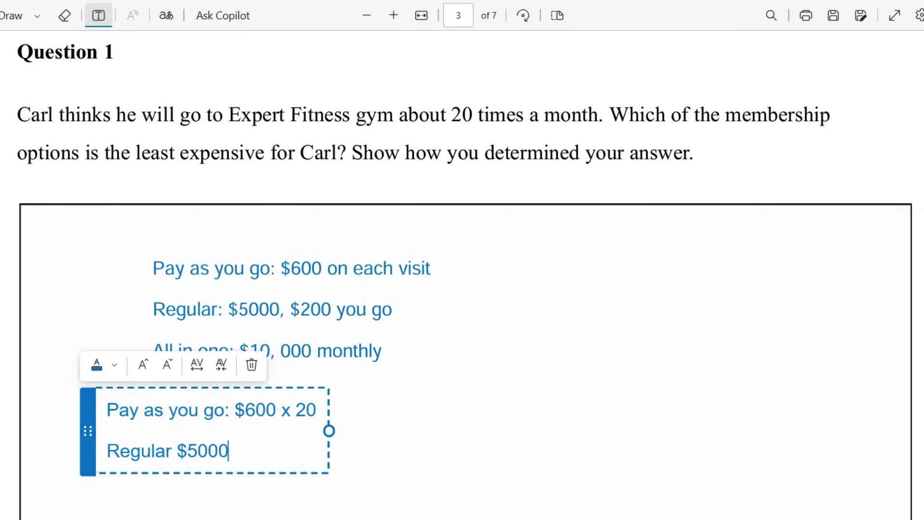
text( + 2000)
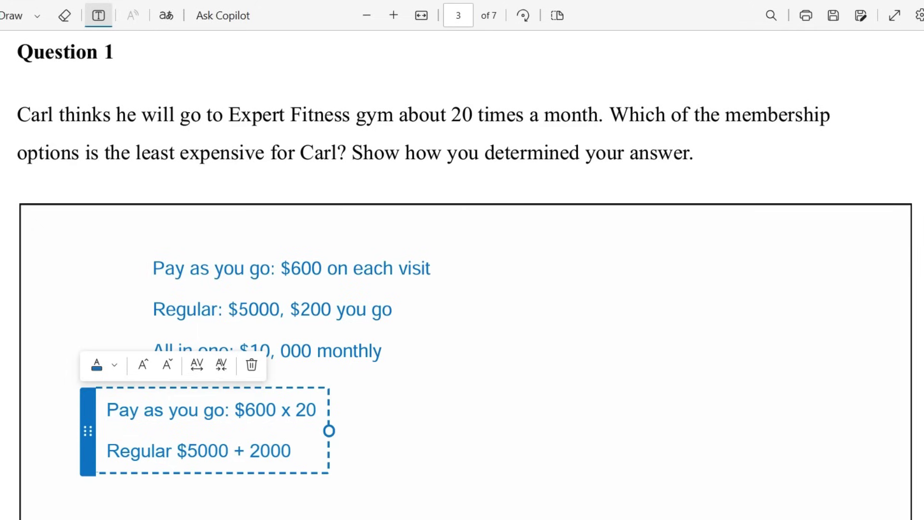
key(BackSpace)
key(Left)
key(Left)
key(Left)
text($)
click(292, 451)
text(x 20)
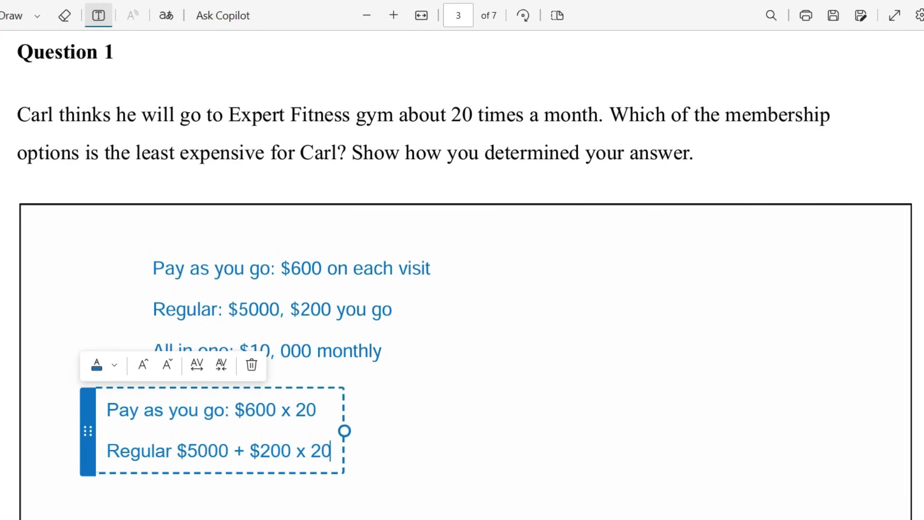
click(360, 431)
Step: Complete the first line as 'Pay as you go: $600 x 20 = 12,000'
click(321, 410)
key(Delete)
text(=)
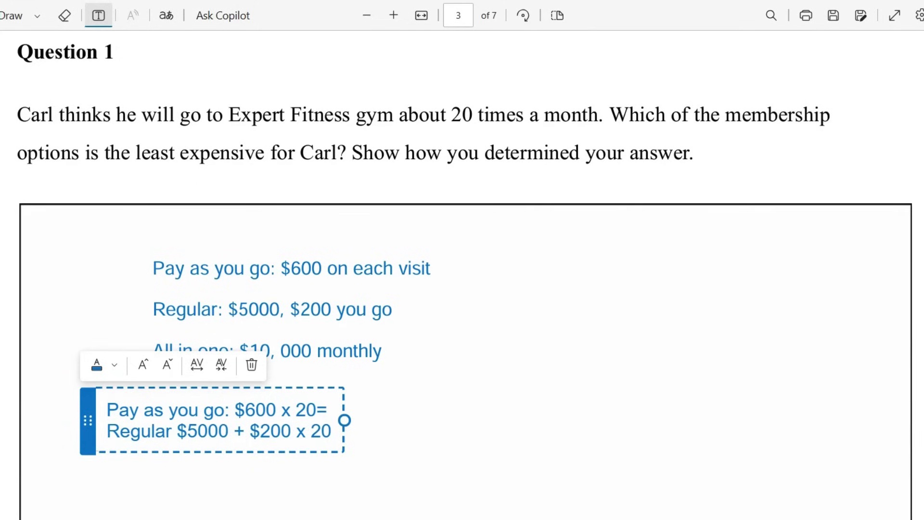
key(Return)
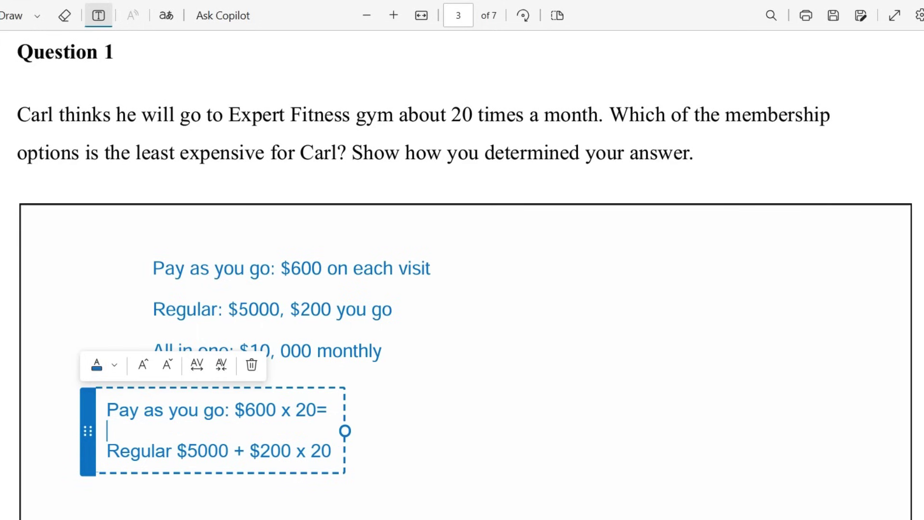
key(BackSpace)
text(12,000)
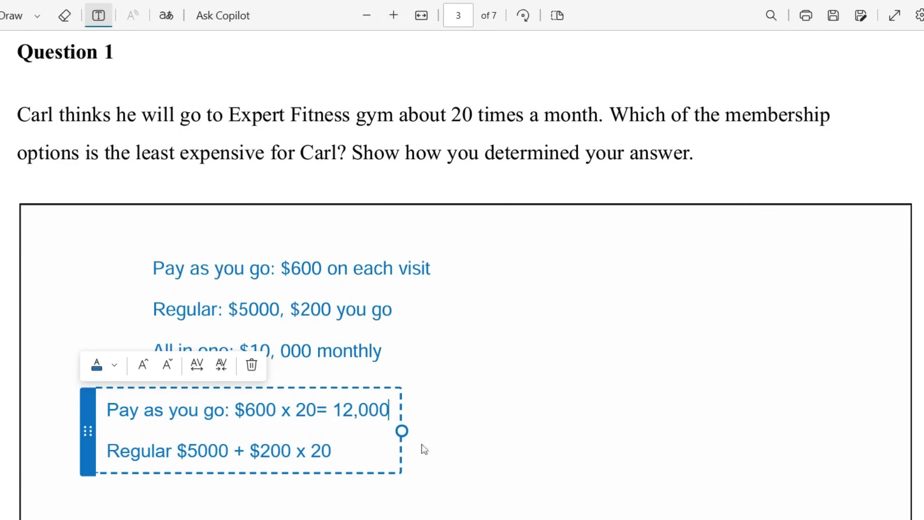
Step: Append '= $4000' to the Regular line
key(Down)
click(330, 451)
text(= 4000)
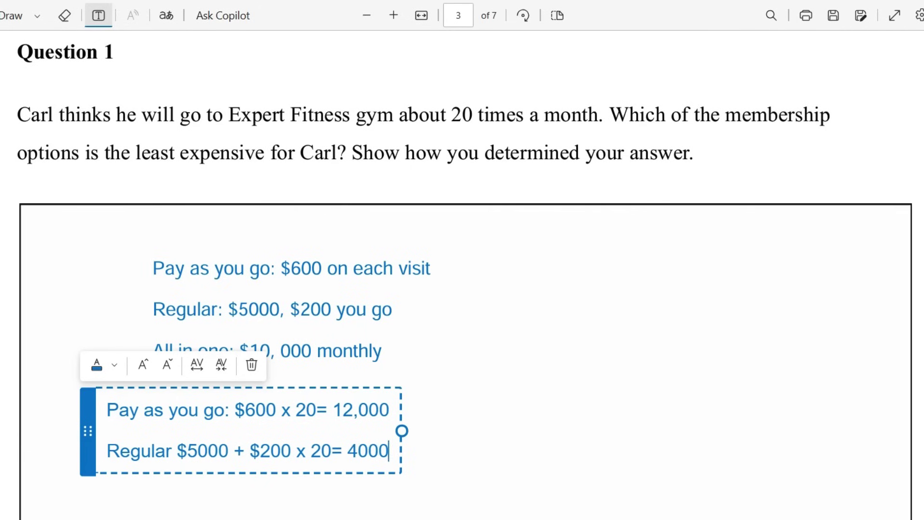
click(357, 450)
click(347, 451)
text($)
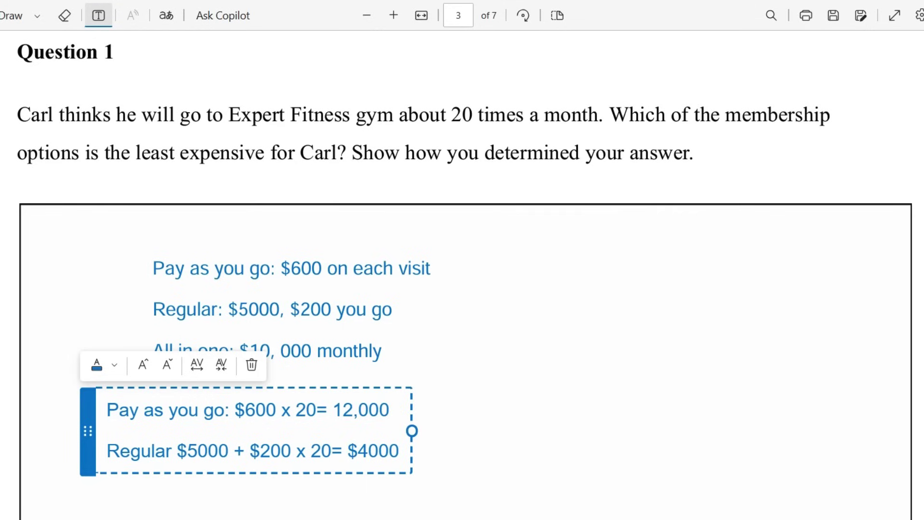
click(399, 450)
key(Return)
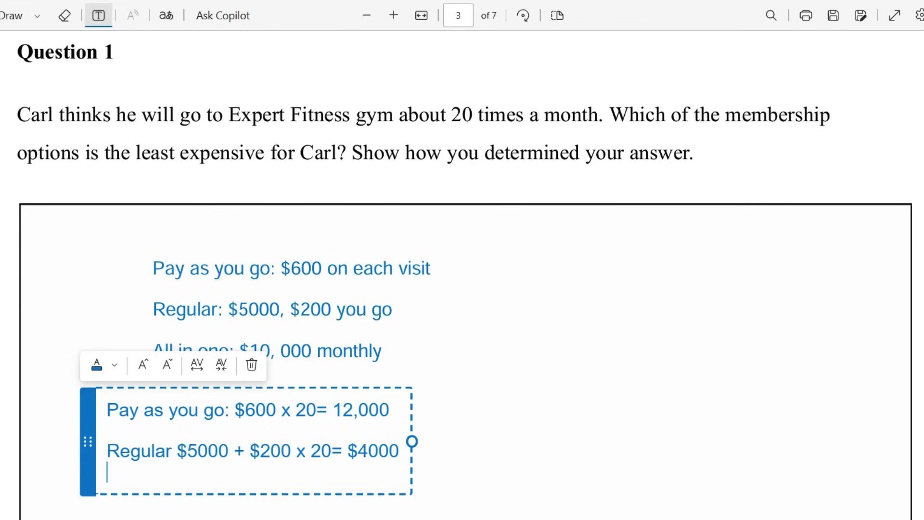
key(Left)
Step: Widen the text box and finish the Regular line as '$5000+$4000=$9000'
drag(413, 440, 477, 440)
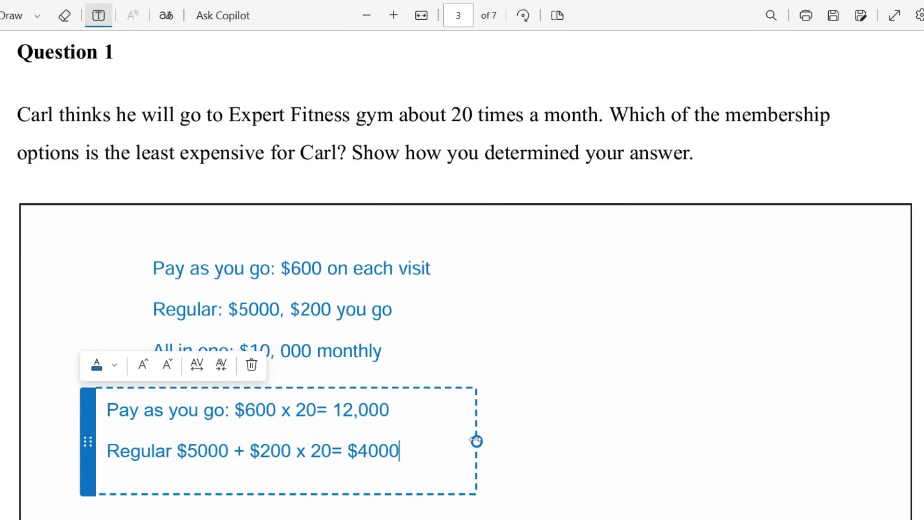
key(Left)
key(Left)
key(Left)
key(Left)
key(Left)
text($5)
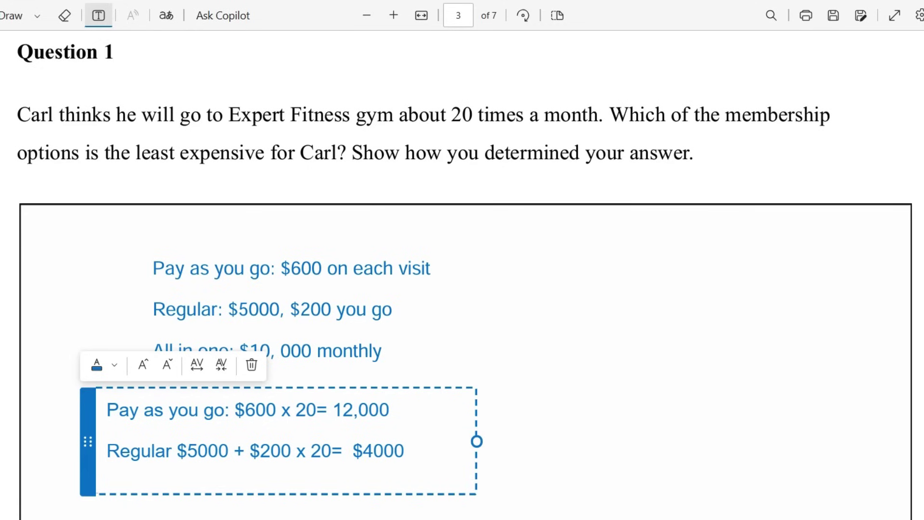
text(000)
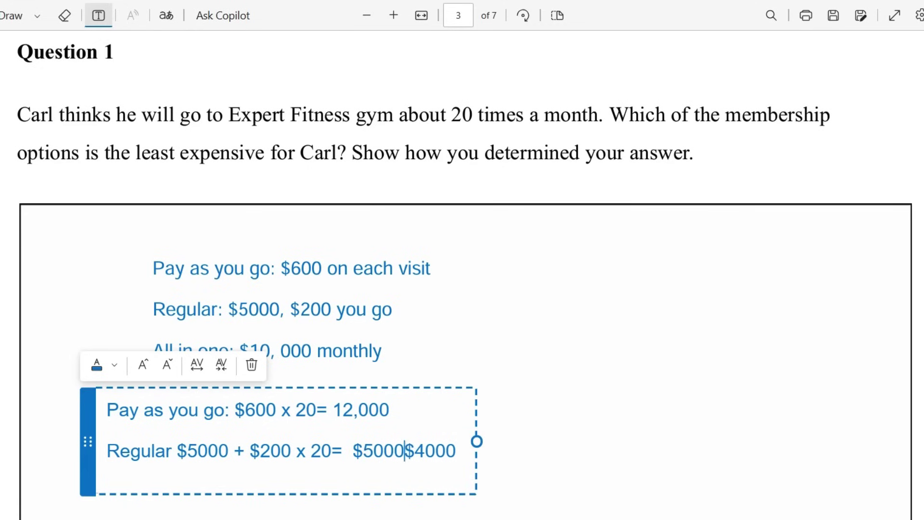
text(+)
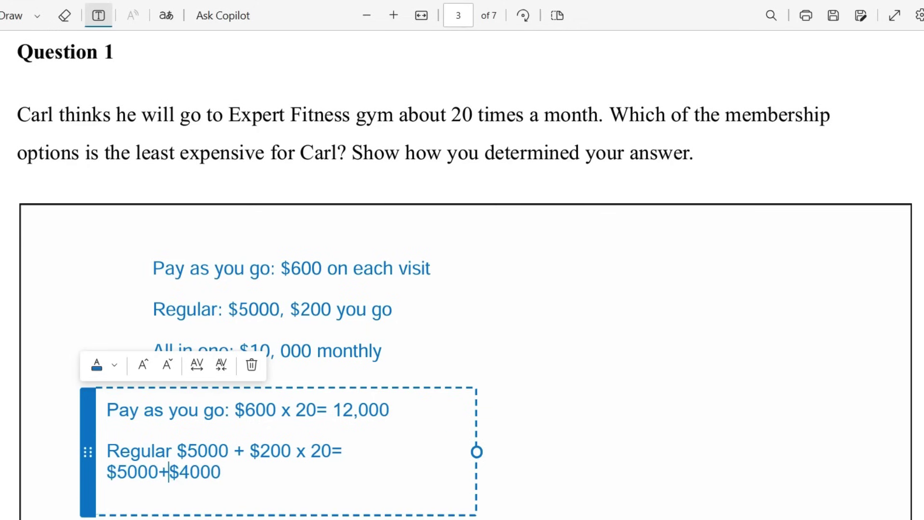
key(BackSpace)
click(221, 472)
text(=$9000)
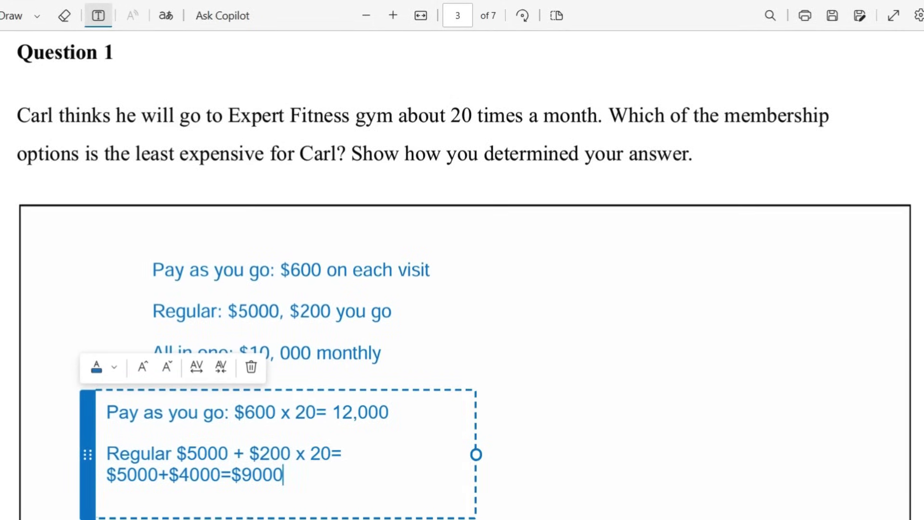
Step: Commit the Question 1 calculations text box and review the page
click(566, 423)
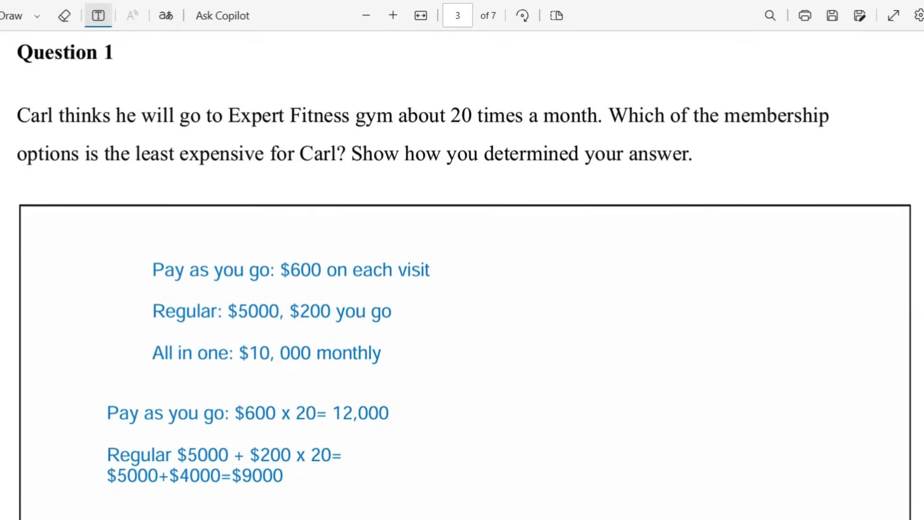
scroll(462, 260, down, 5)
scroll(690, 245, up, 1)
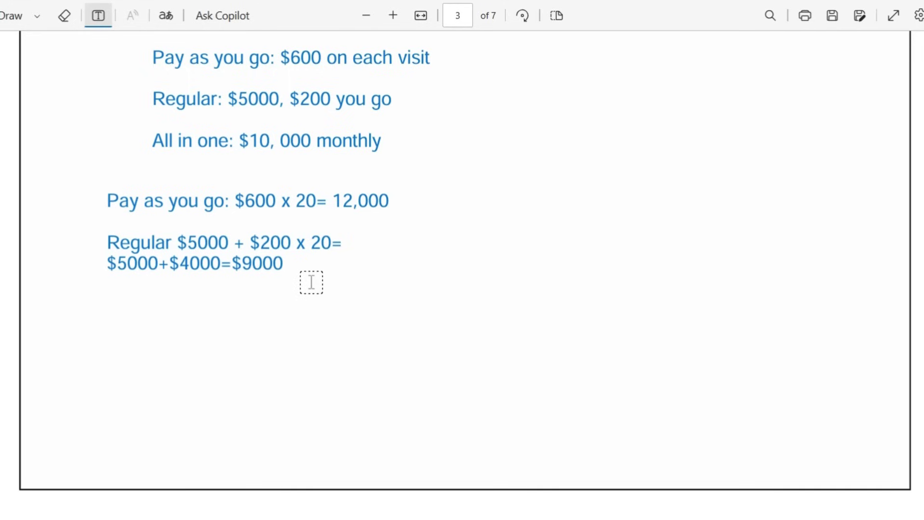
Step: Add the line ':- The regular deal would be best for Carl' below the calculations
click(312, 283)
key(Return)
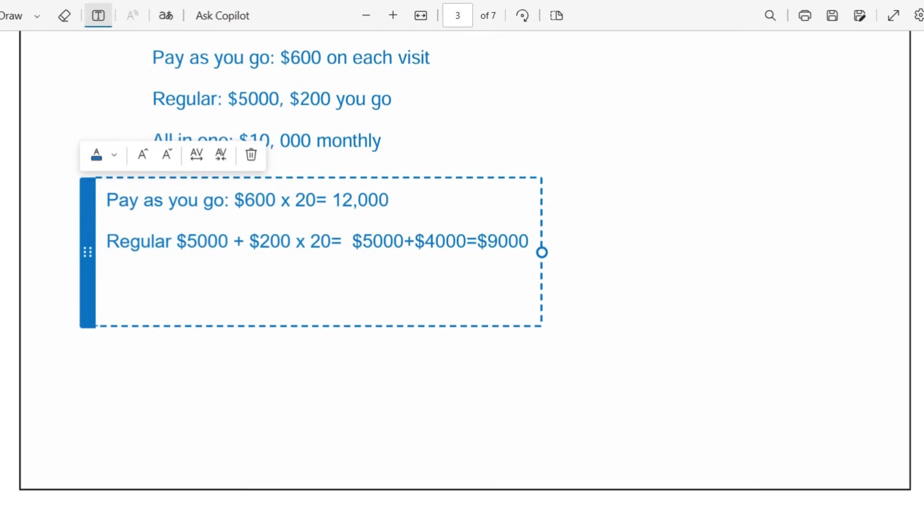
text(:- The regu)
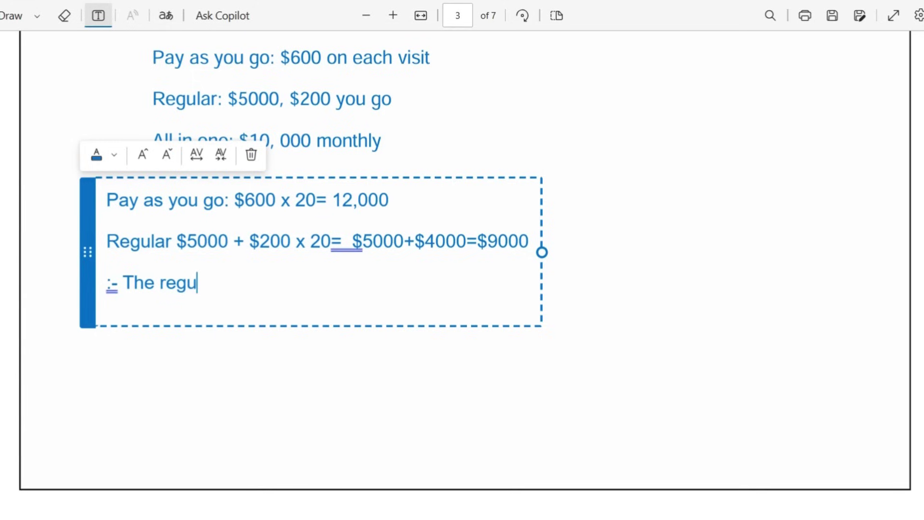
text(lar deal )
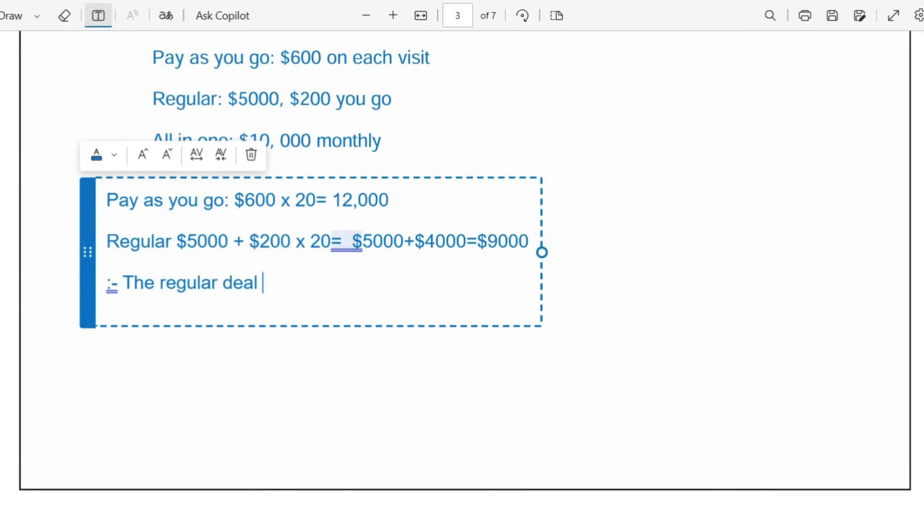
text(would )
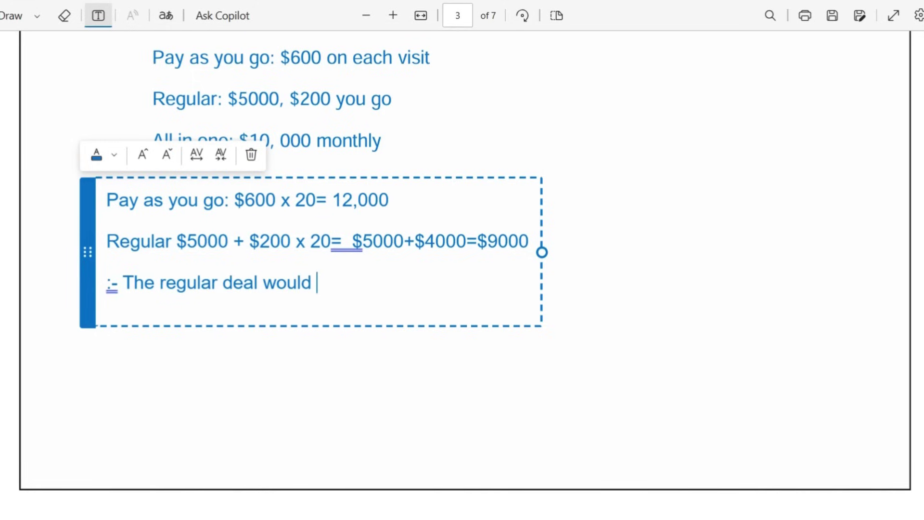
text(be best )
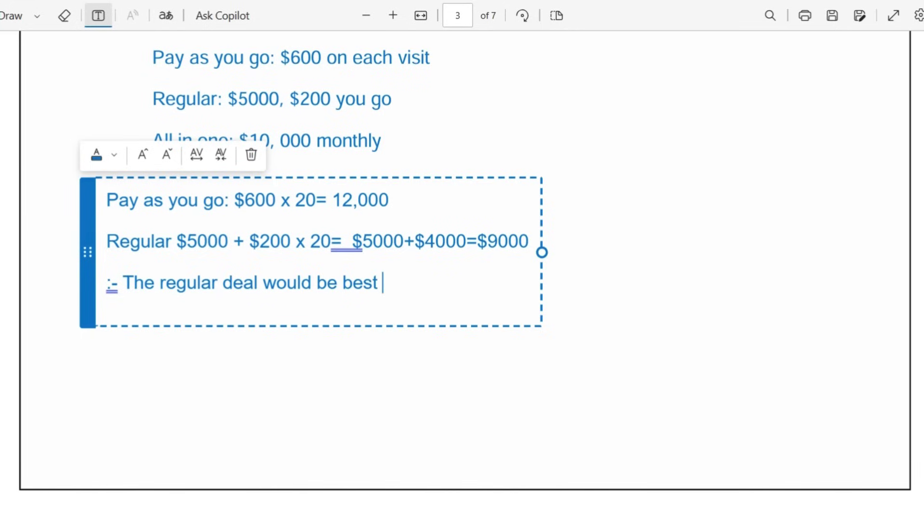
text(for Car)
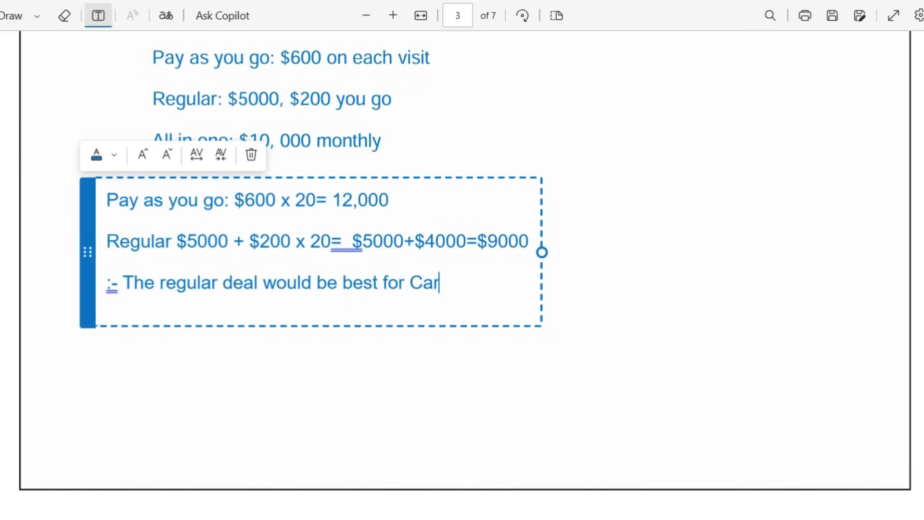
key(BackSpace)
text(rl)
click(518, 416)
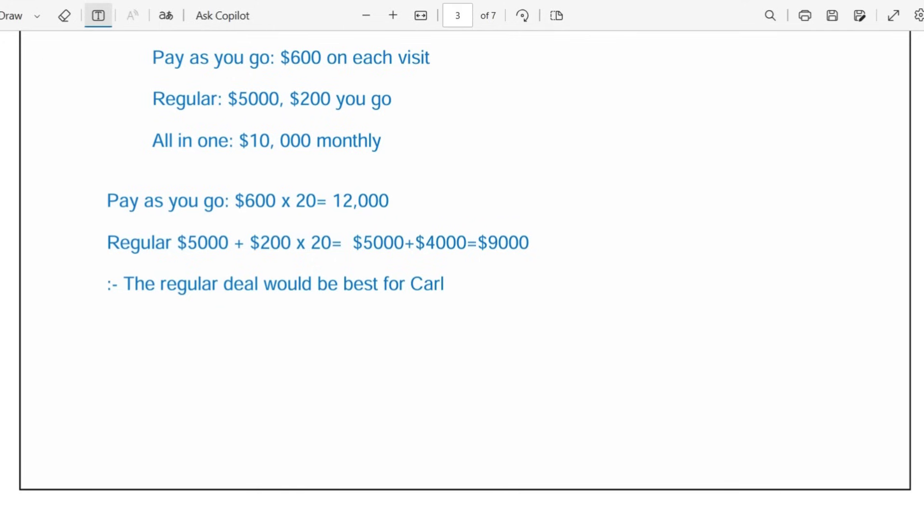
Step: Add a text box in the page 4 answer area reading 'All in one price $10,000'
scroll(462, 270, up, 5)
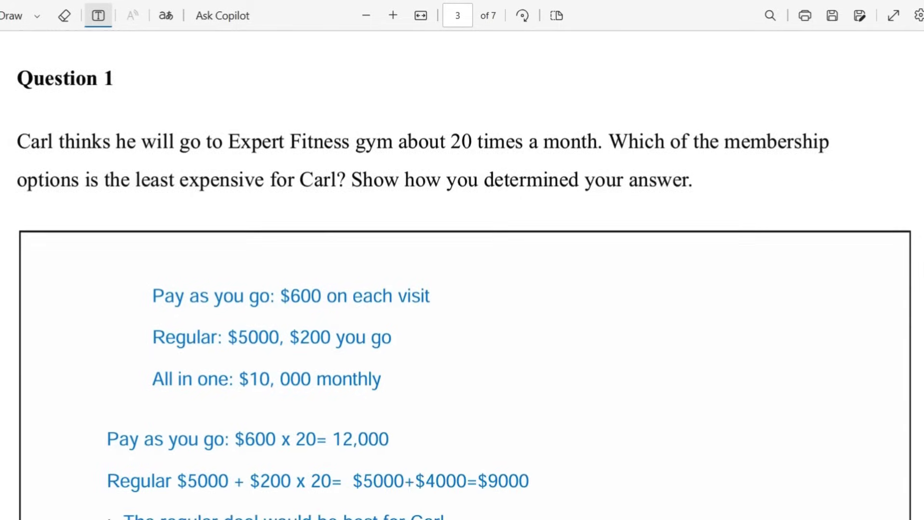
scroll(462, 270, down, 15)
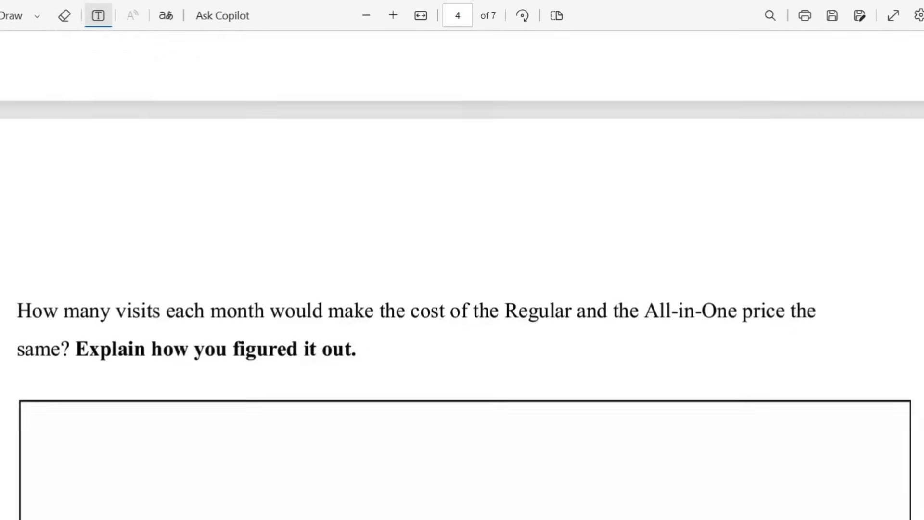
scroll(462, 270, down, 1)
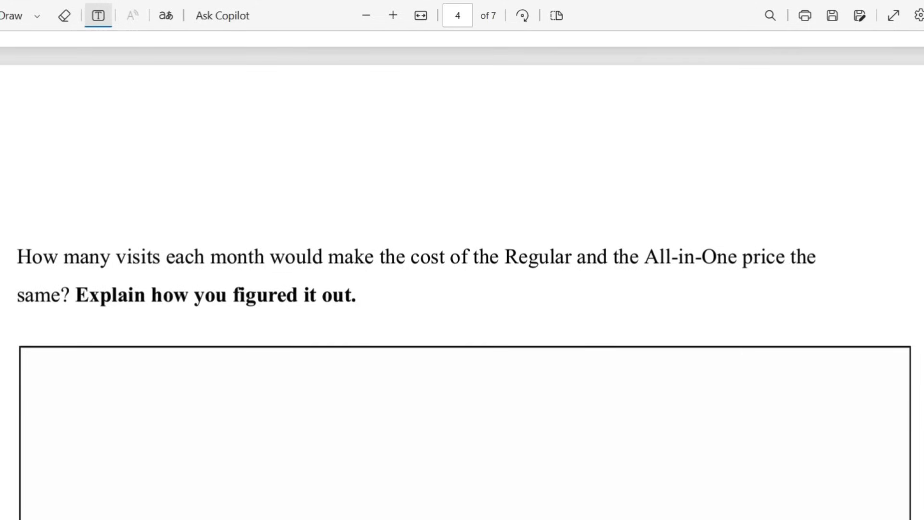
click(198, 383)
text(All in i)
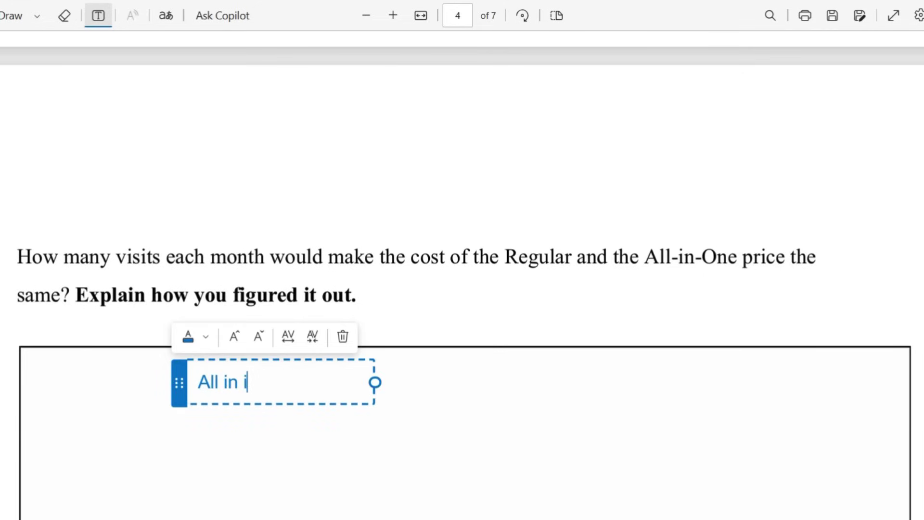
key(BackSpace)
text(one $1)
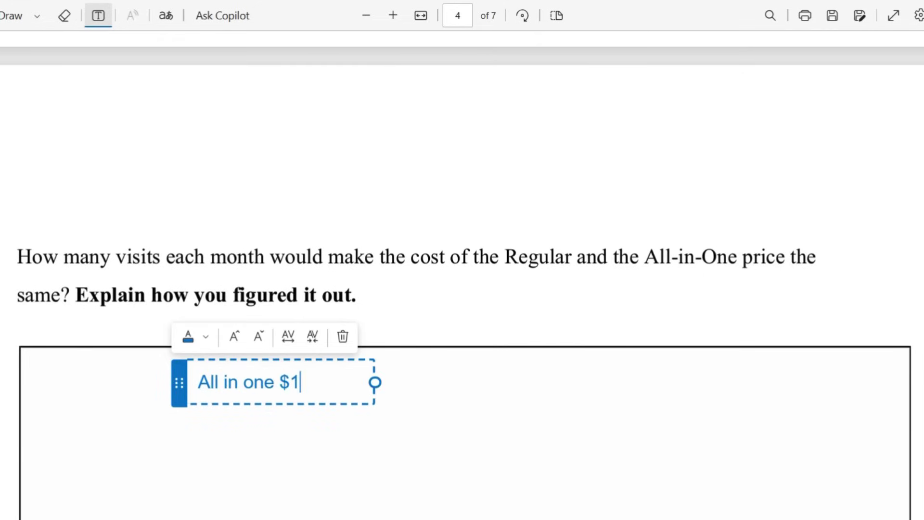
text(0000)
click(310, 382)
text(,000)
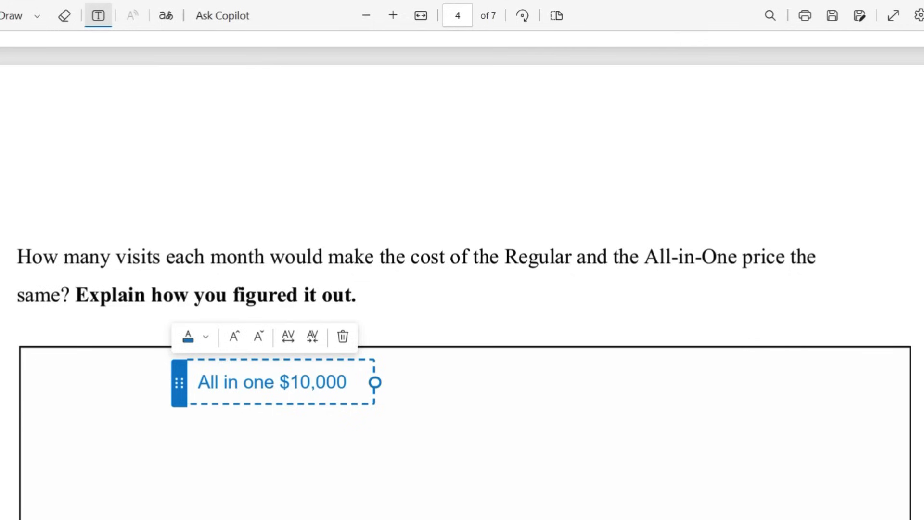
click(273, 382)
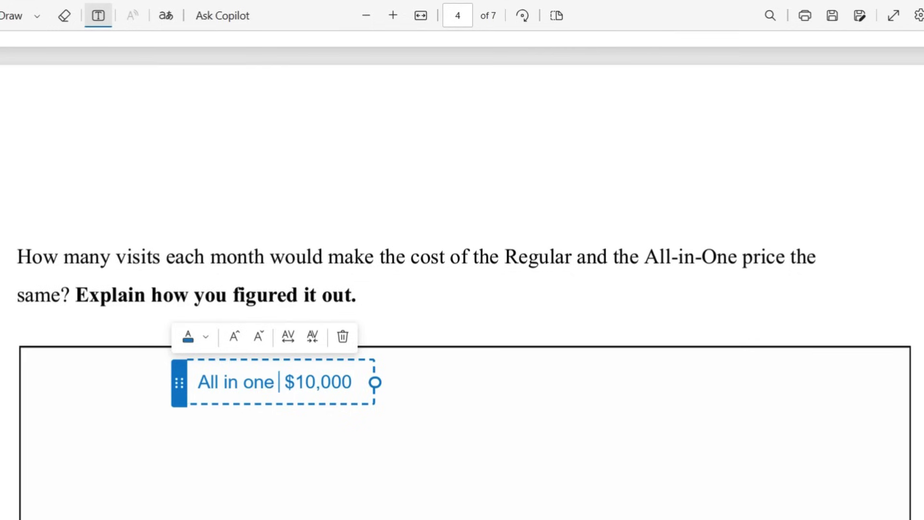
text(price)
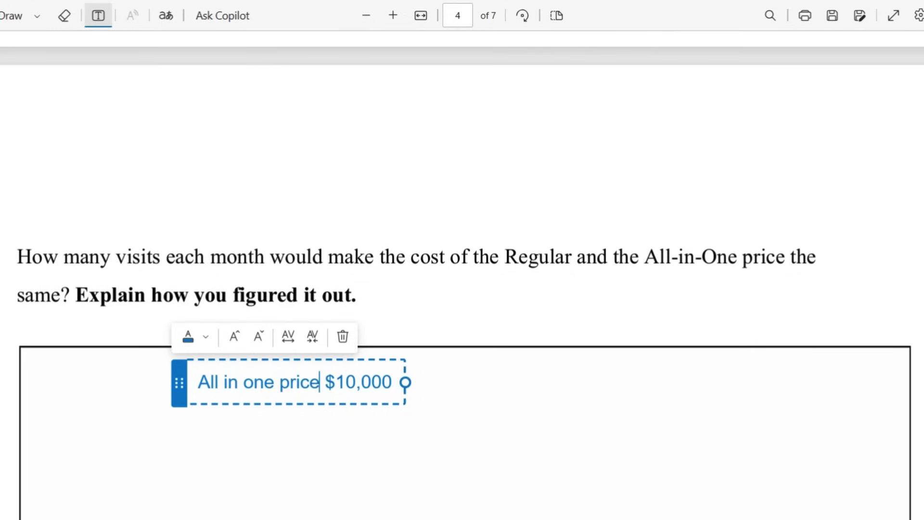
Step: Reformat the line to 'All- in- One price $10,000' with a capital O and hyphens
click(253, 381)
key(BackSpace)
key(shift+Right)
key(shift+Right)
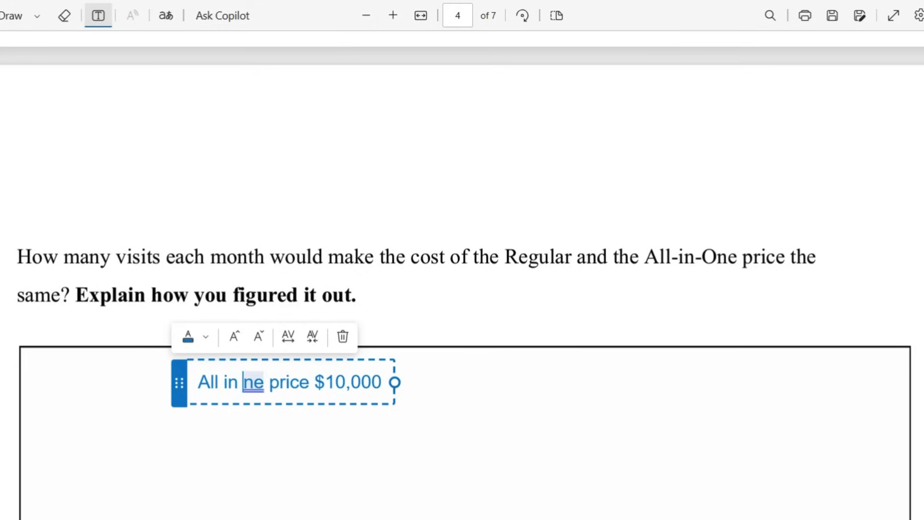
text(O)
key(ctrl+z)
text(O)
click(238, 382)
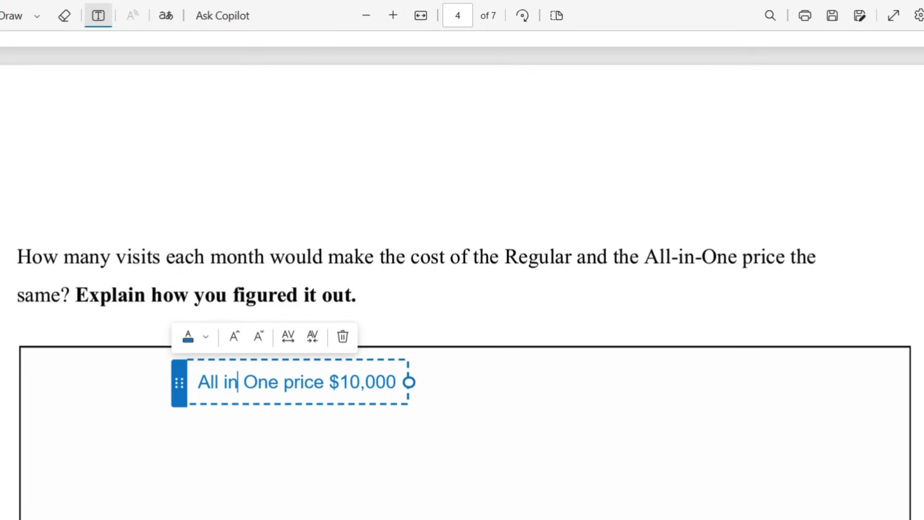
text(-)
click(219, 381)
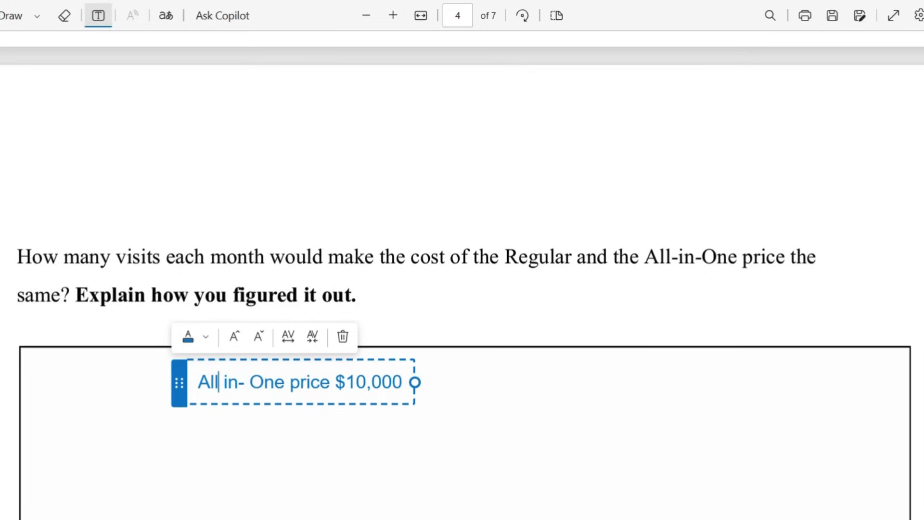
text(_)
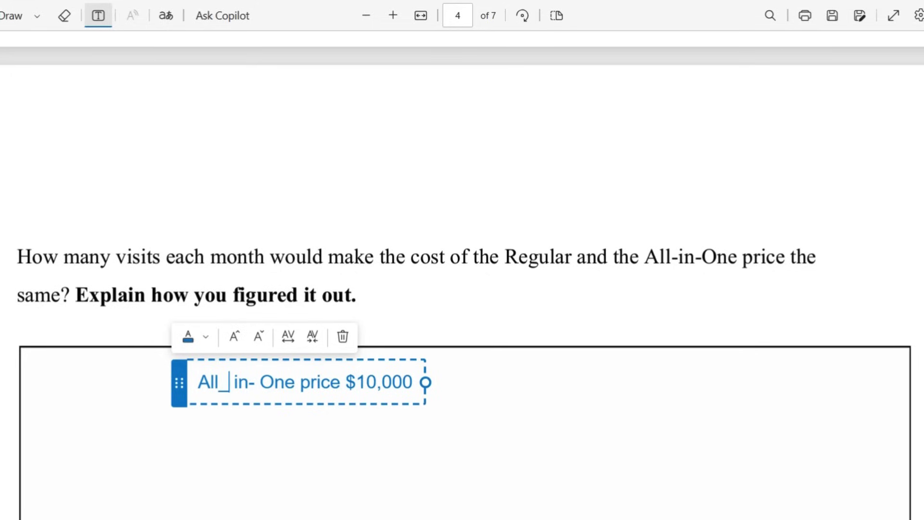
key(BackSpace)
text(-)
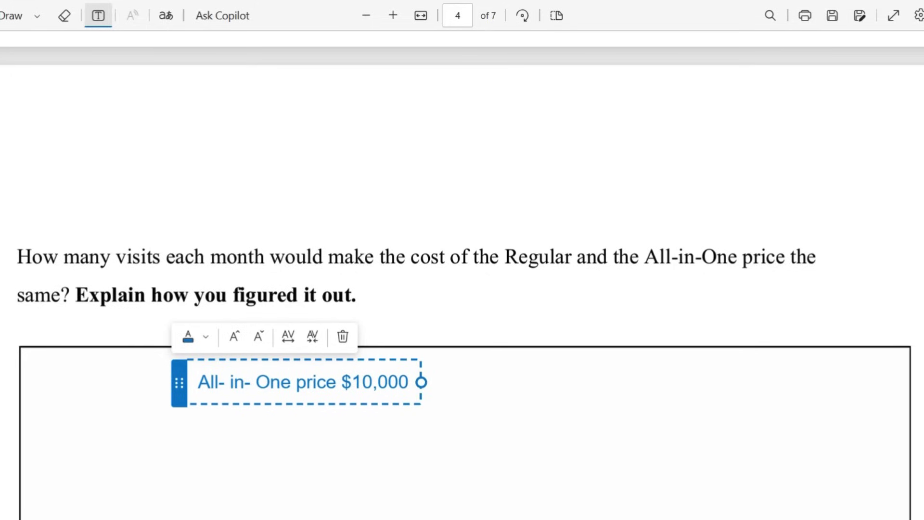
click(408, 381)
Step: Add a second line reading 'Regular price $5000 + 200'
key(Return)
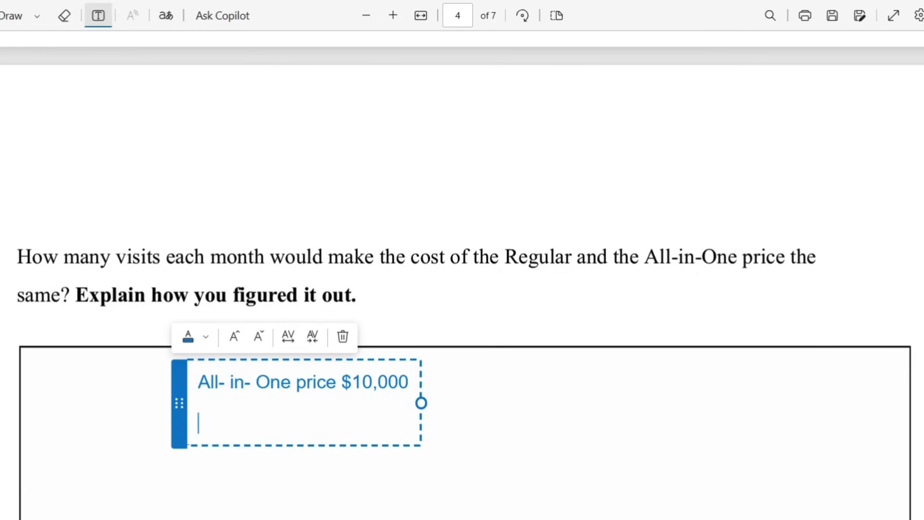
text(Regular)
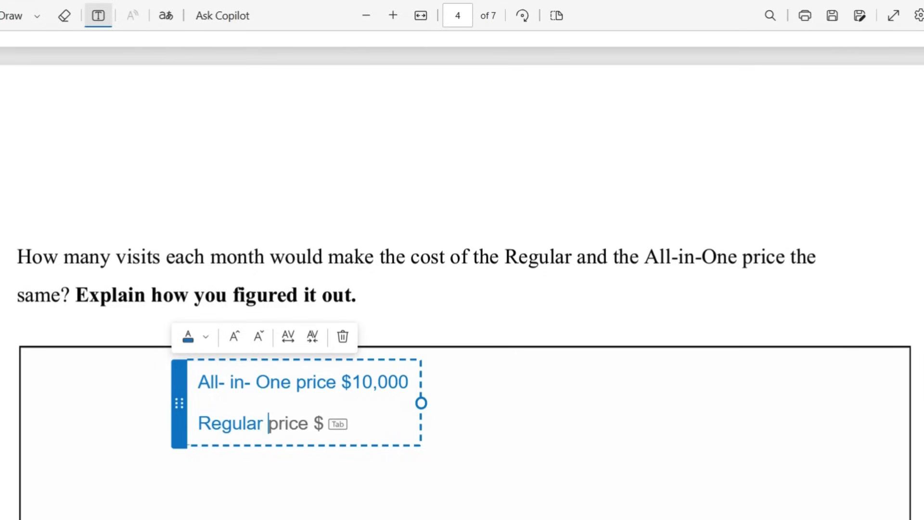
key(Tab)
text(5000)
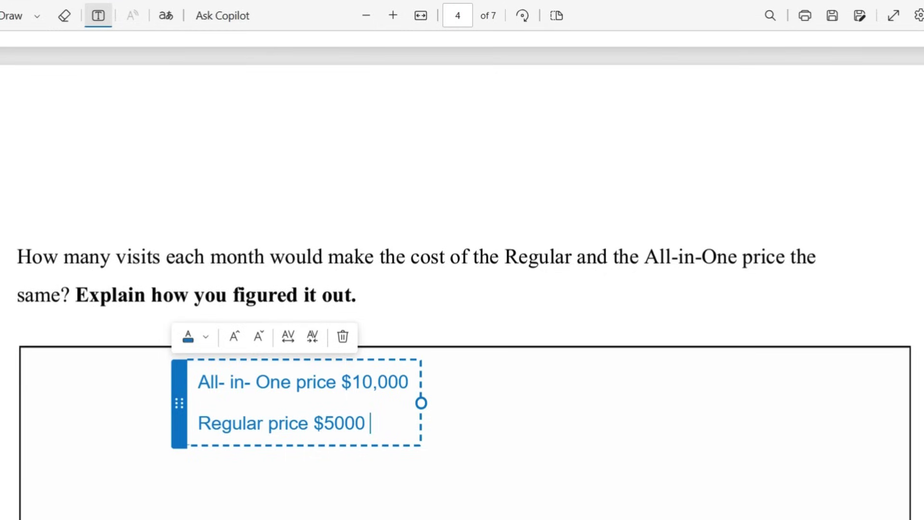
text( + 200)
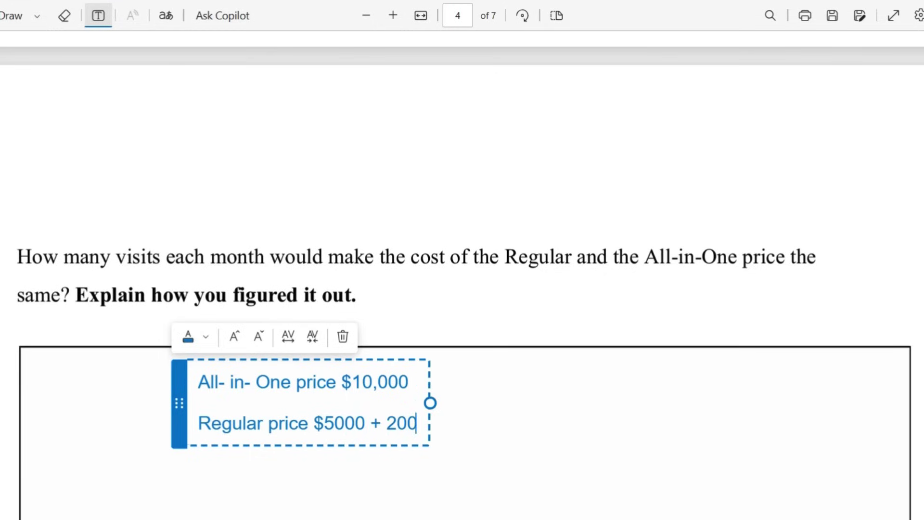
key(Return)
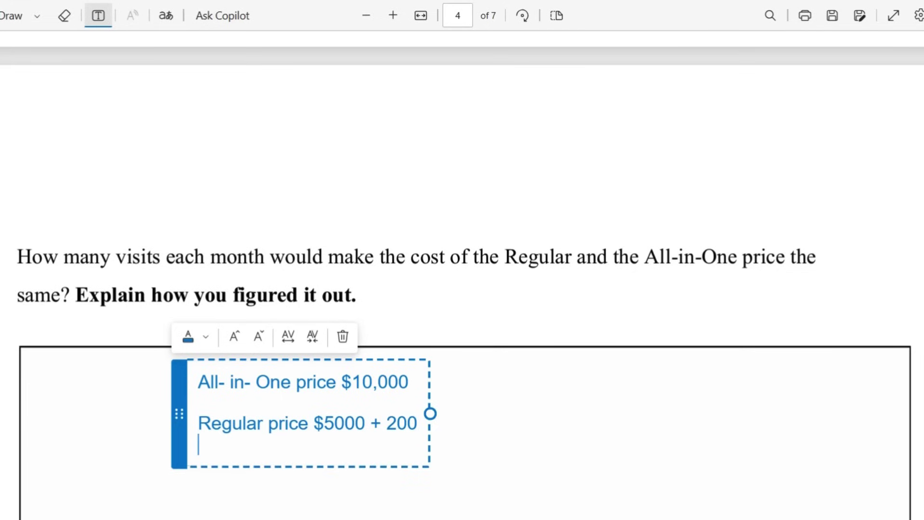
Step: Below the price lines, add the calculation '10,000 + 5000 = $5000'
key(Return)
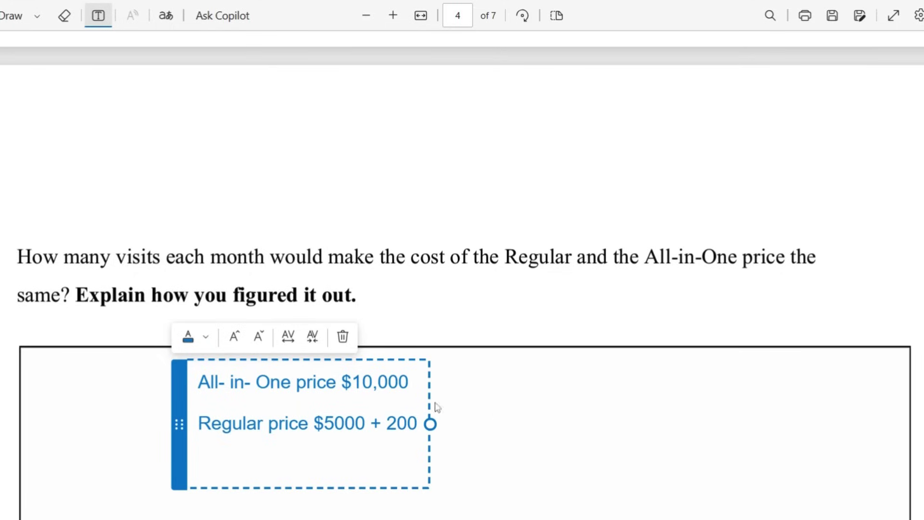
key(Return)
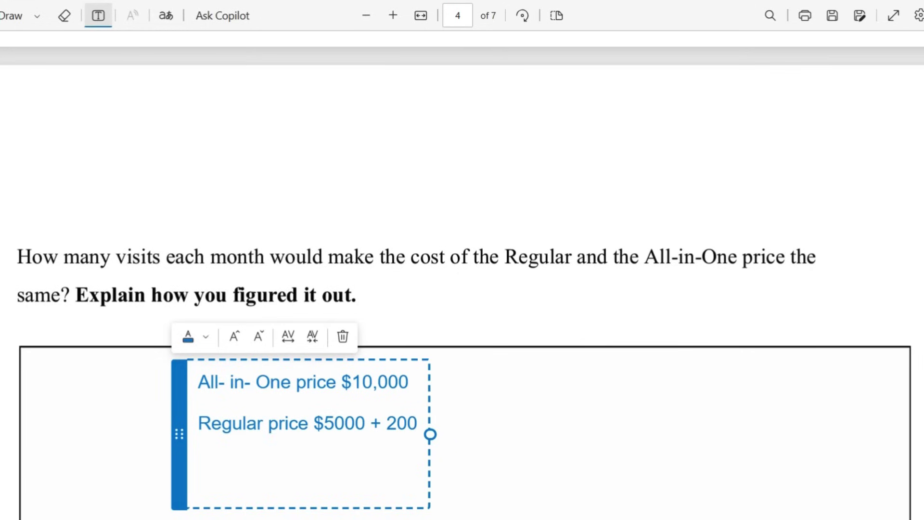
text(10000=)
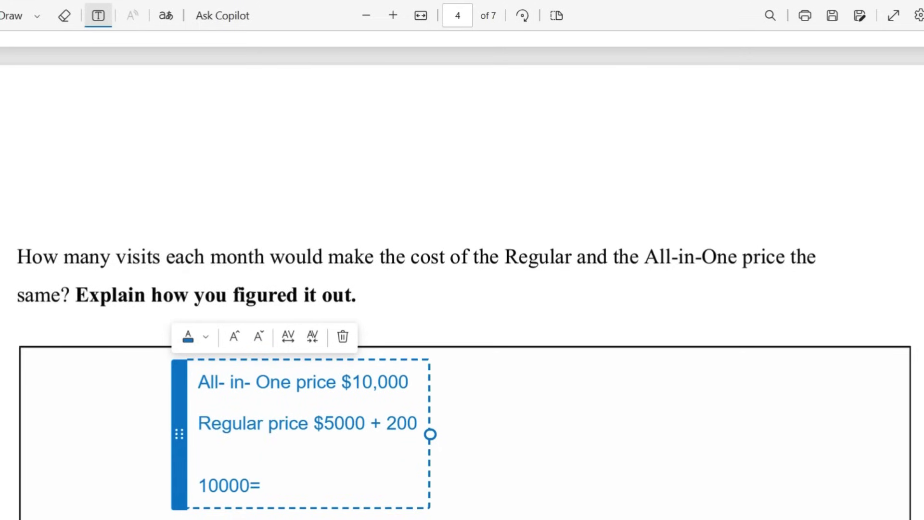
click(219, 485)
text(,)
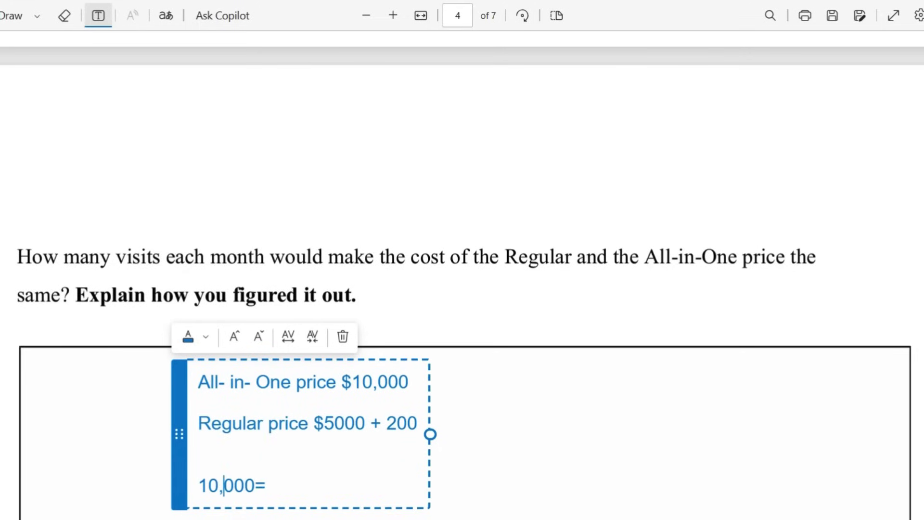
key(Right)
key(Right)
key(Right)
text(+ 5000)
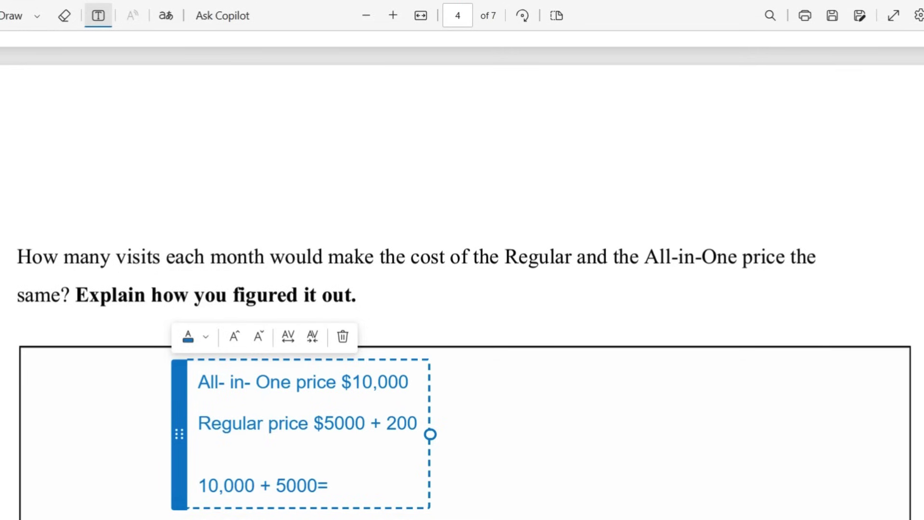
click(333, 485)
text($5000)
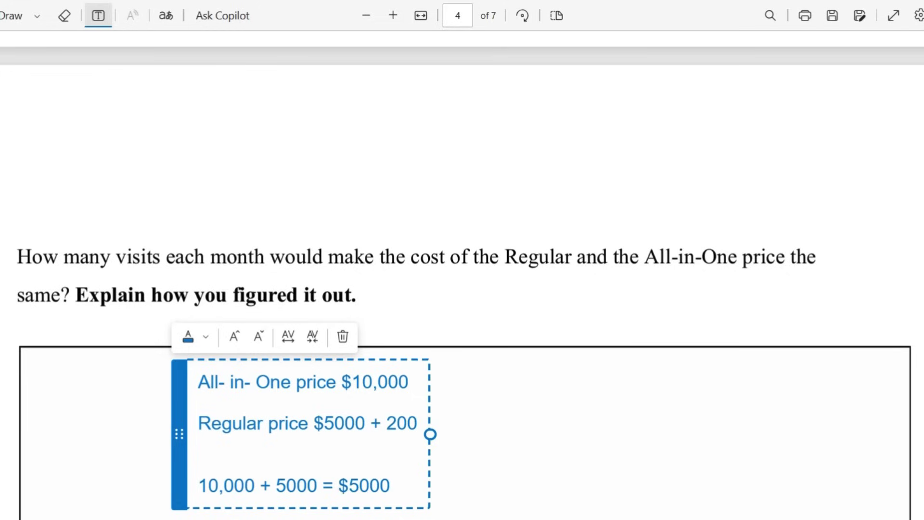
key(Return)
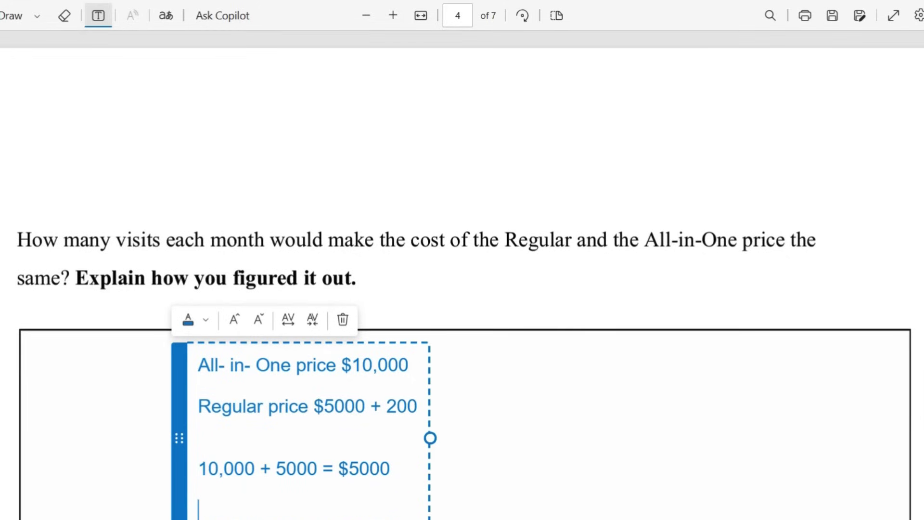
Step: Type the line '$5000/$200=25', dividing the difference by the per-visit cost
scroll(462, 299, down, 2)
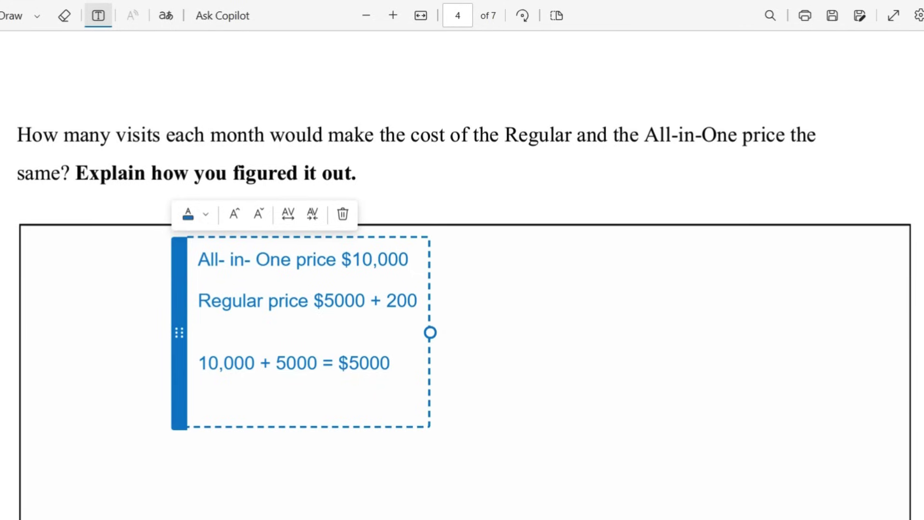
text($5000-)
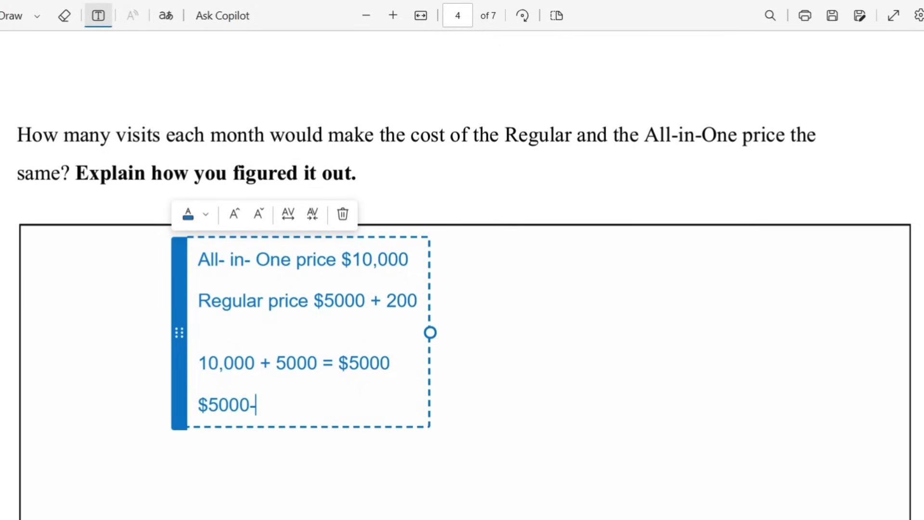
text(/$2000)
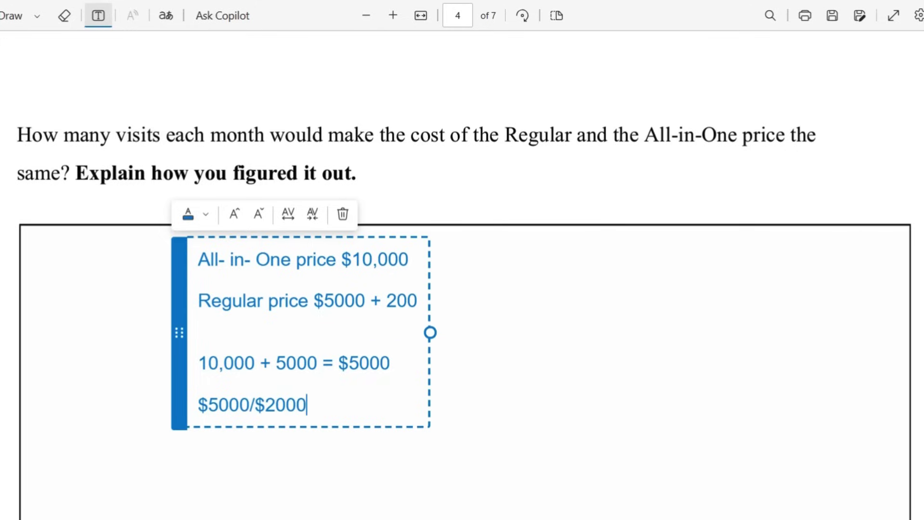
key(BackSpace)
text(=25)
Step: Extend the Regular line to '(200 x25) =5000+5000=$10,000' and end the last line with '25 visit'
click(416, 301)
text(x)
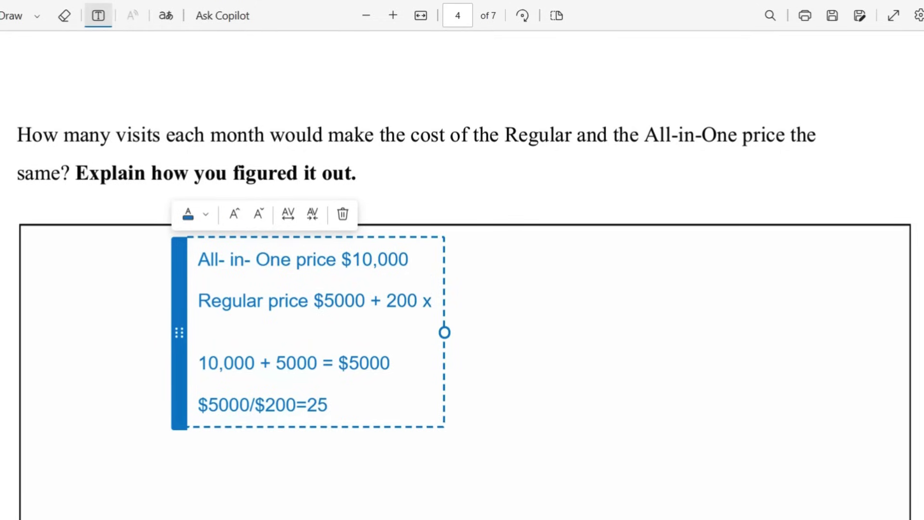
text(25)
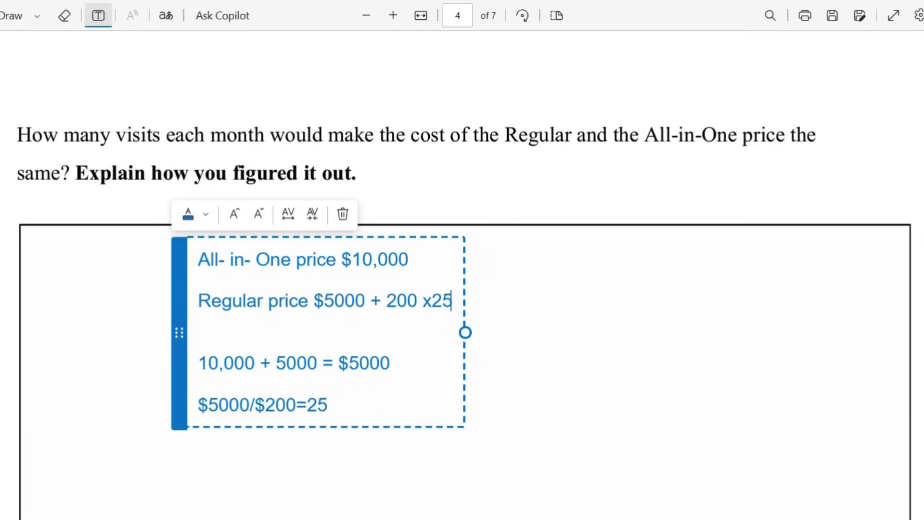
click(388, 301)
text(()
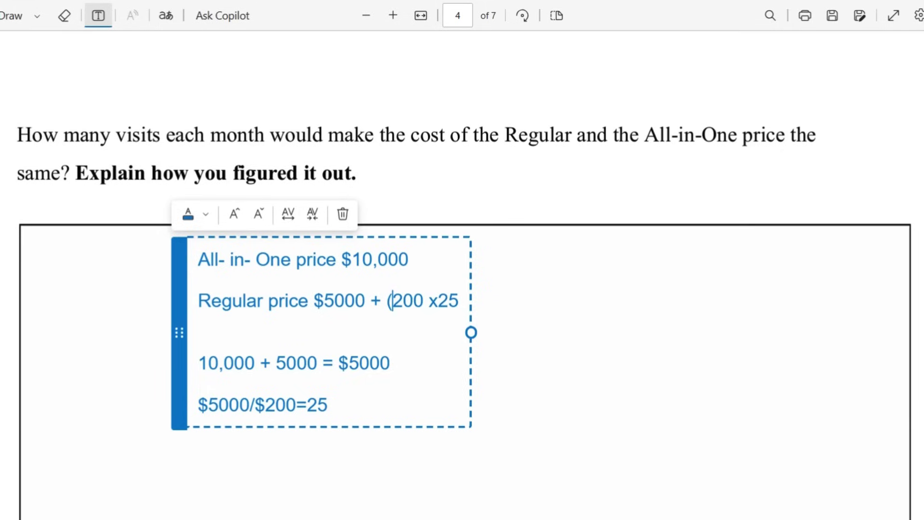
click(458, 301)
text() =)
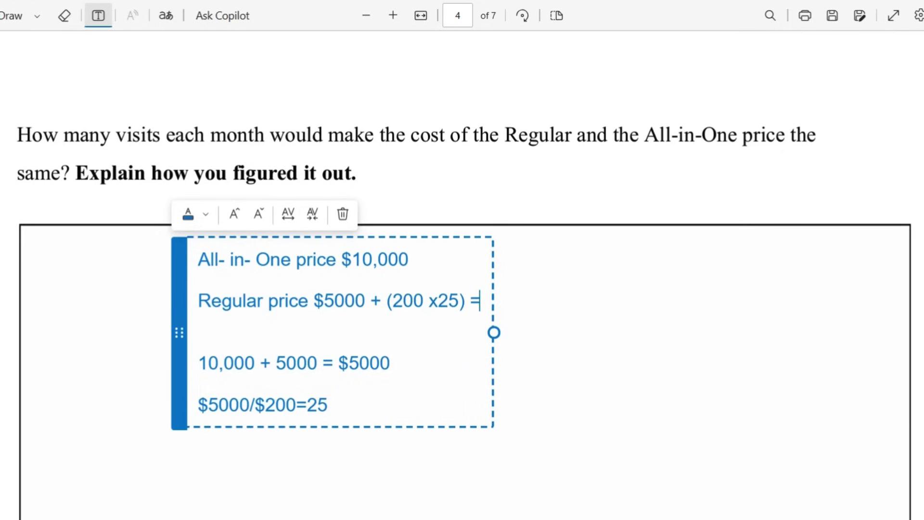
text(5000)
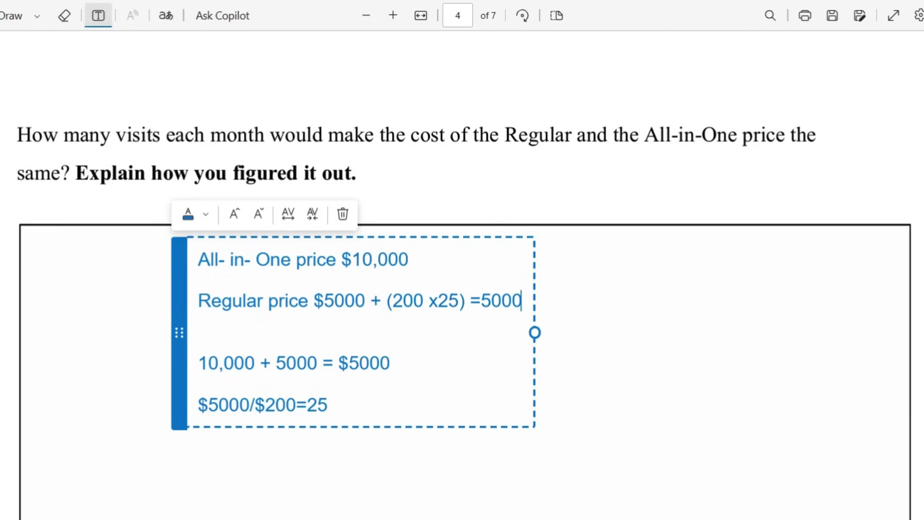
text(+)
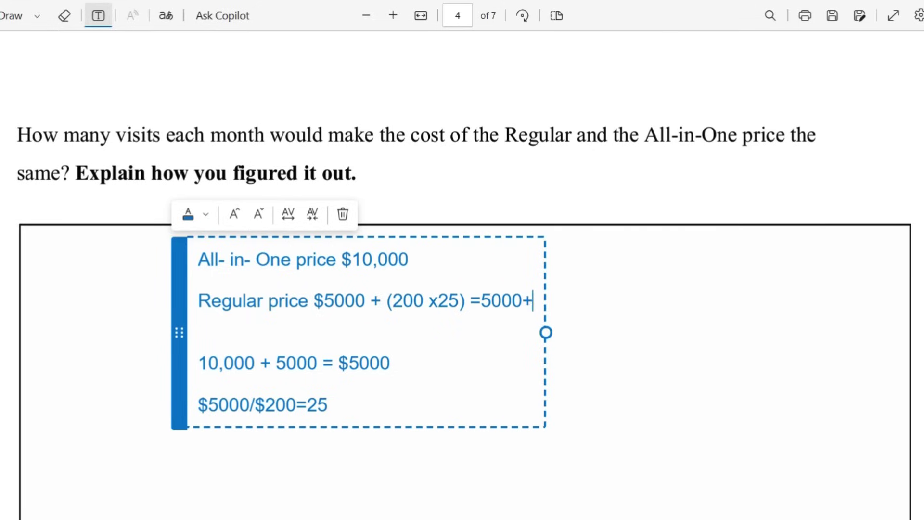
text(5000)
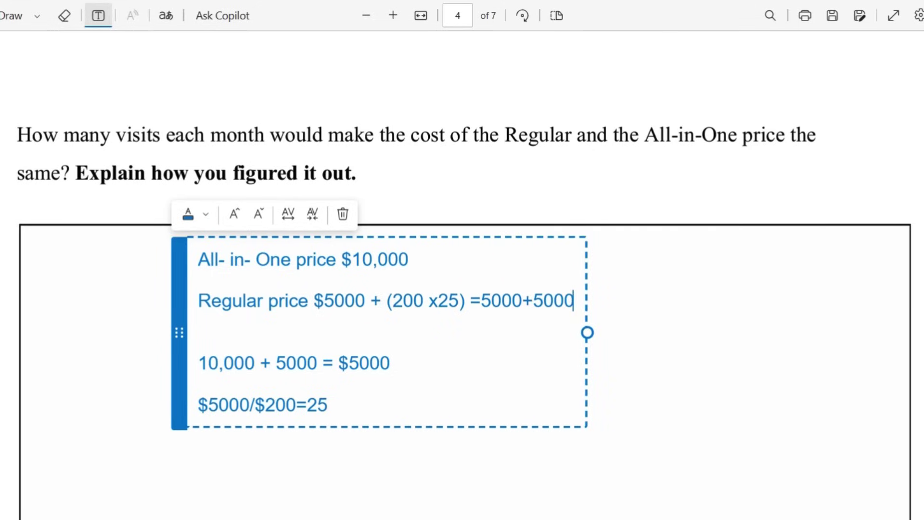
text(=$)
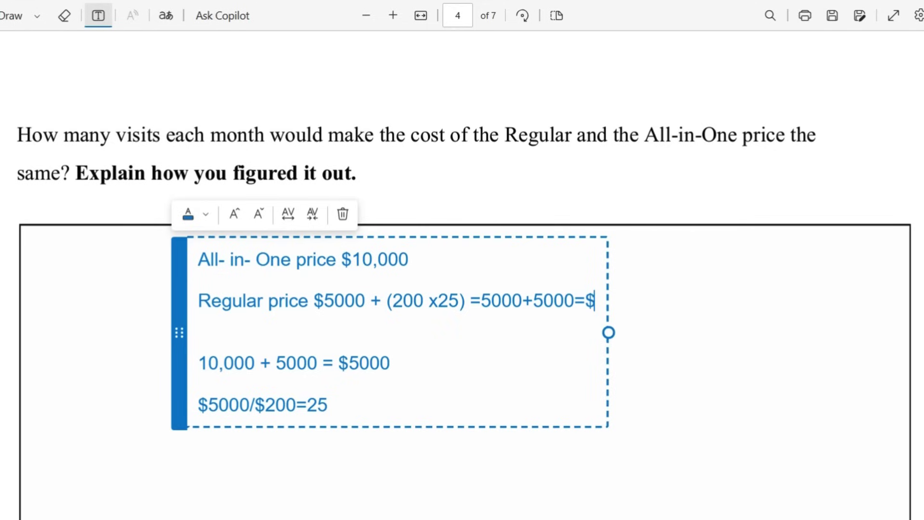
text(1000)
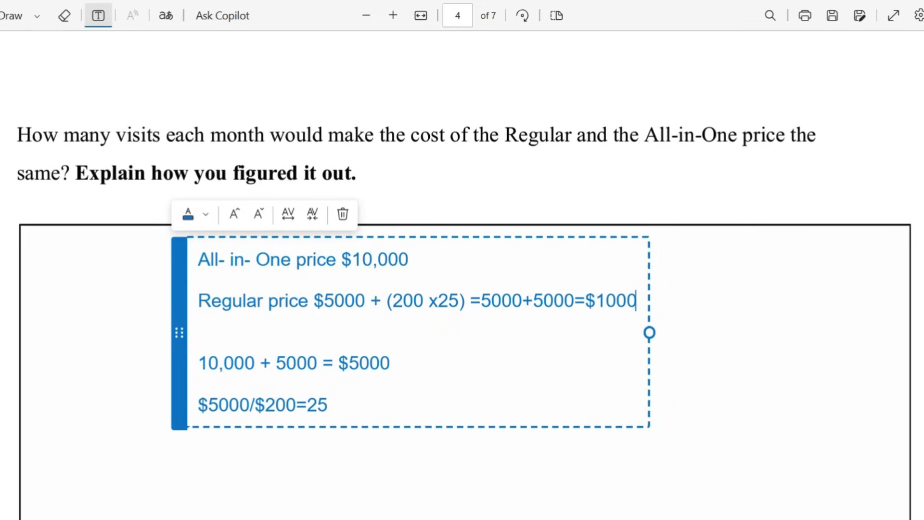
text(0)
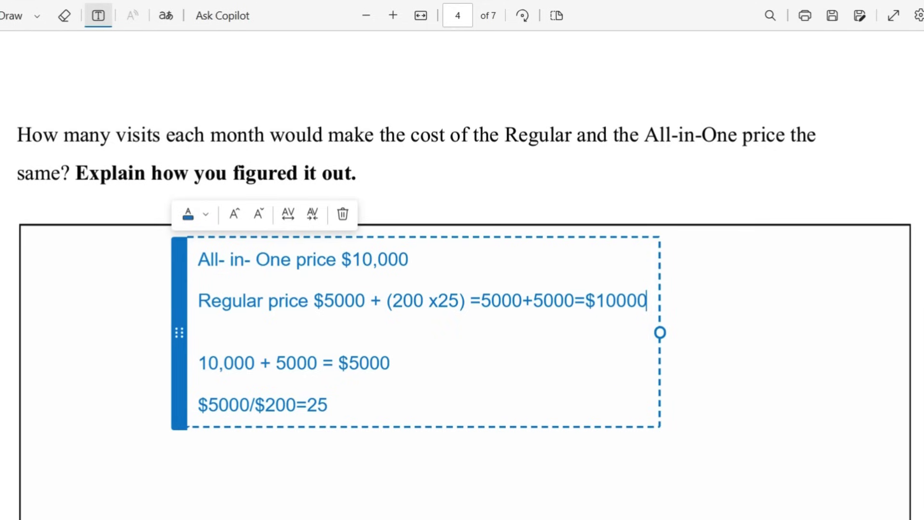
click(615, 300)
text(,)
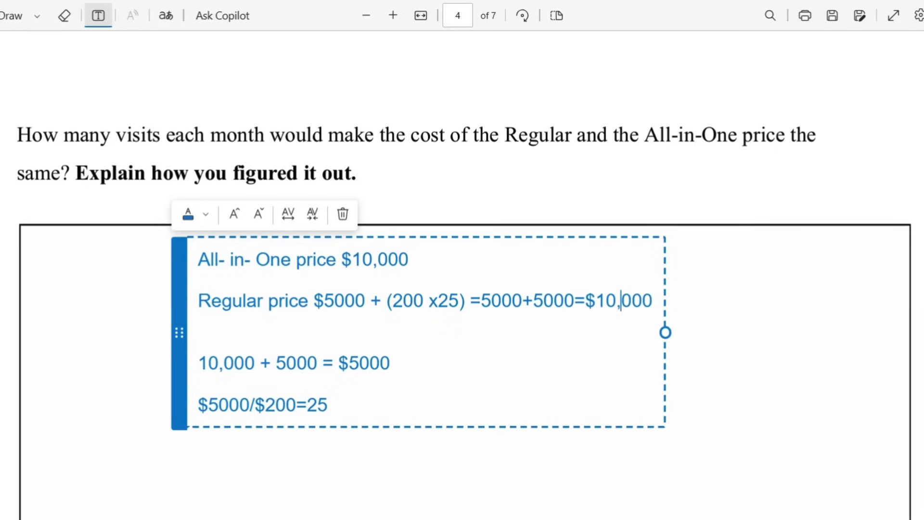
click(329, 404)
text(visit)
Step: Make the division result read 'visits' instead of 'visit'
key(Return)
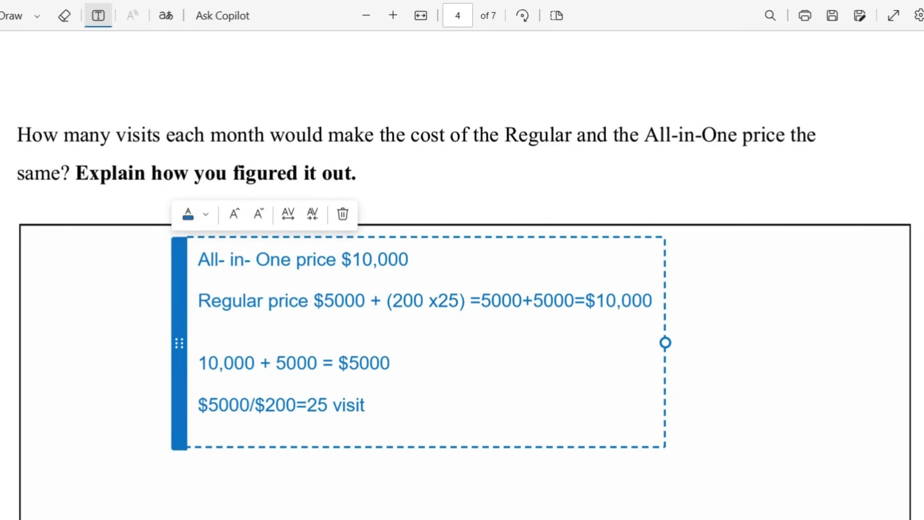
key(BackSpace)
text(s)
Step: On a new line, type ':-Carl would need to make 25 visits to the gym for the All', fixing typos
key(Return)
text(:)
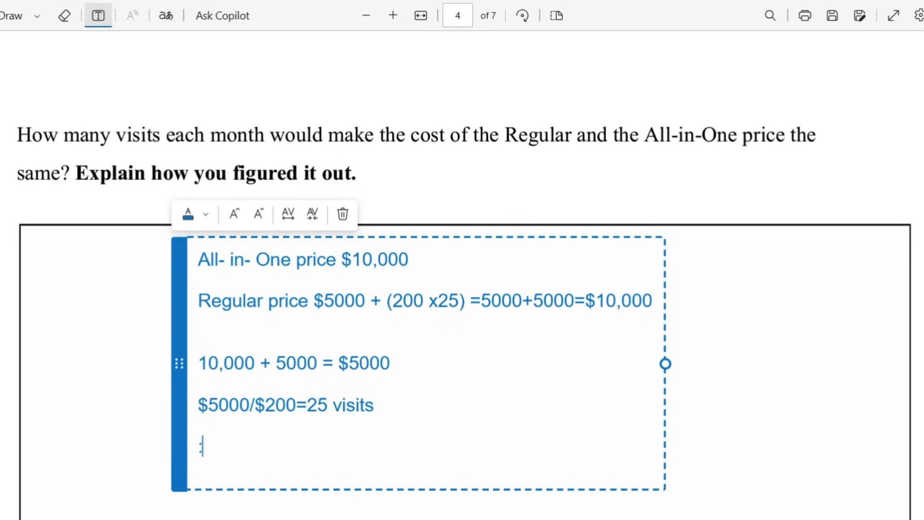
text(-Carl w)
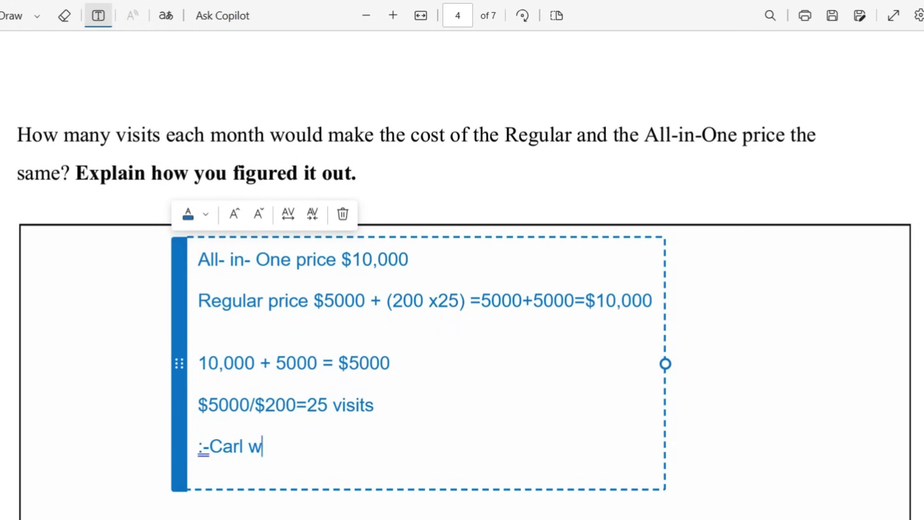
text(ould need )
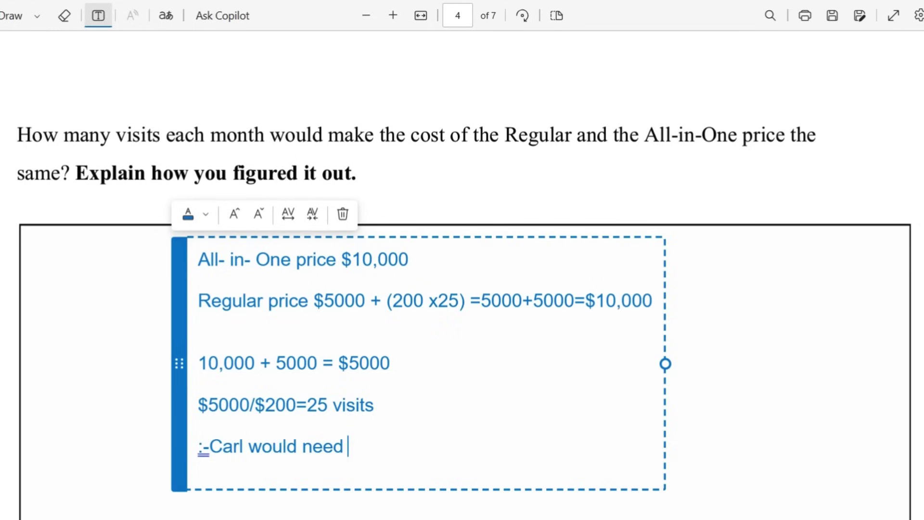
text(to make)
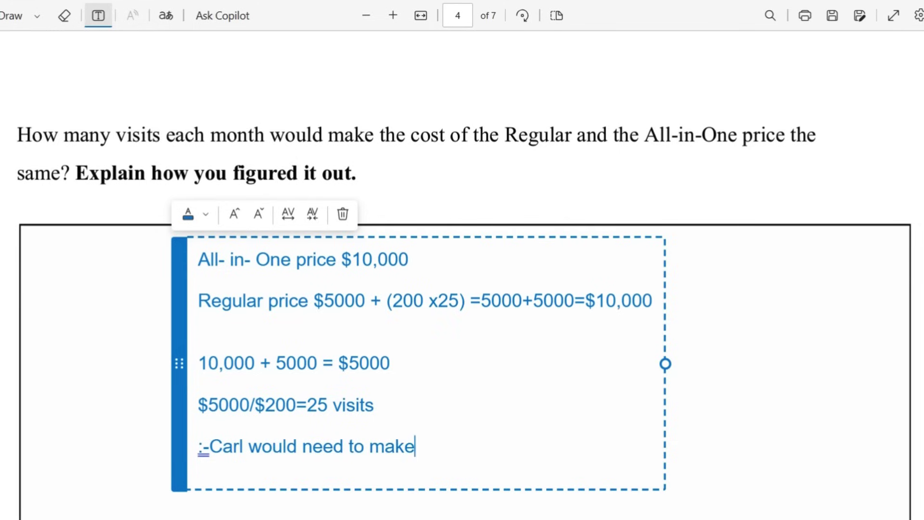
text( 1)
key(BackSpace)
text(25 b)
key(BackSpace)
text(visit)
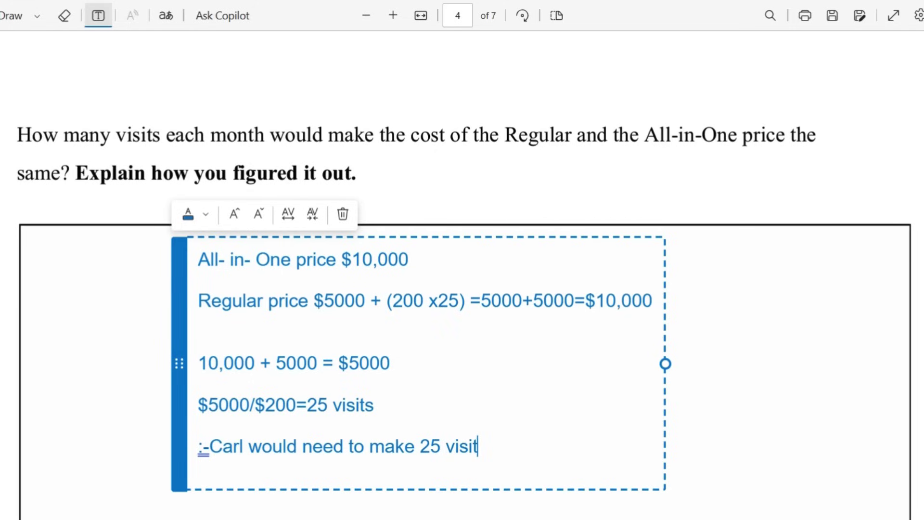
text(s to the gy)
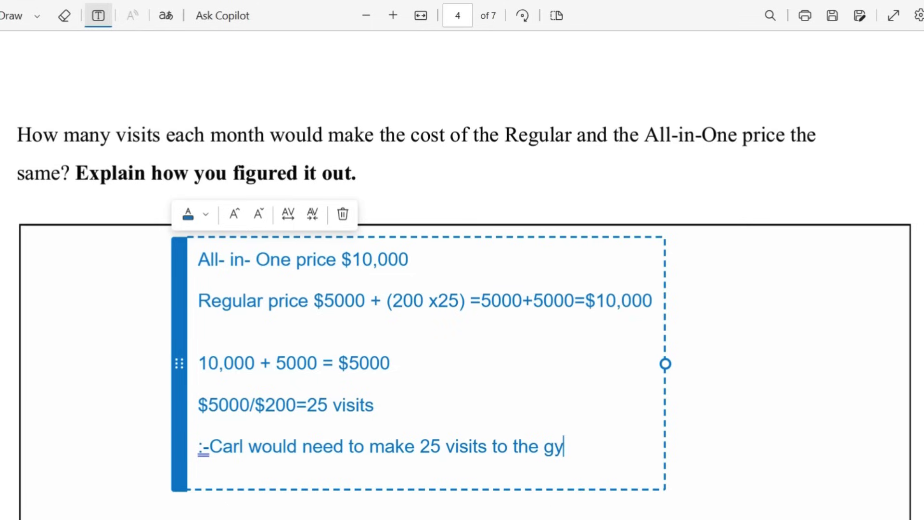
text(m tro the)
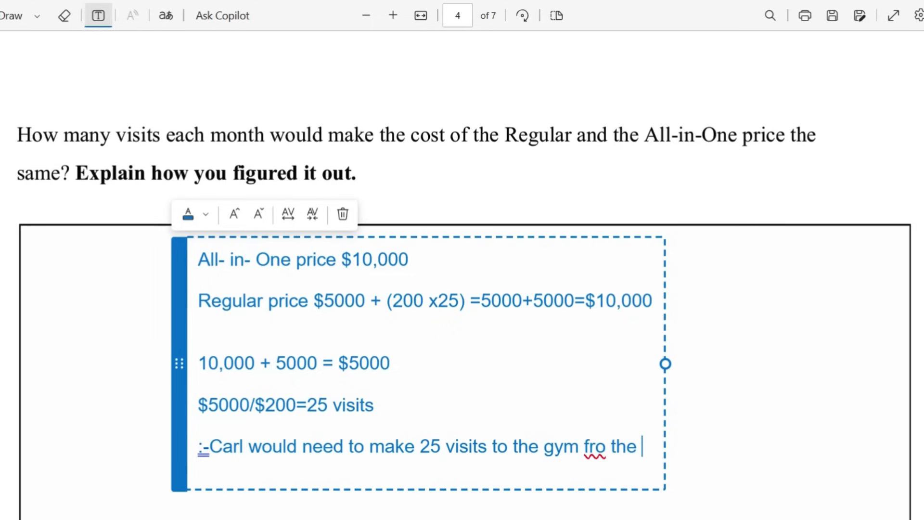
text( All)
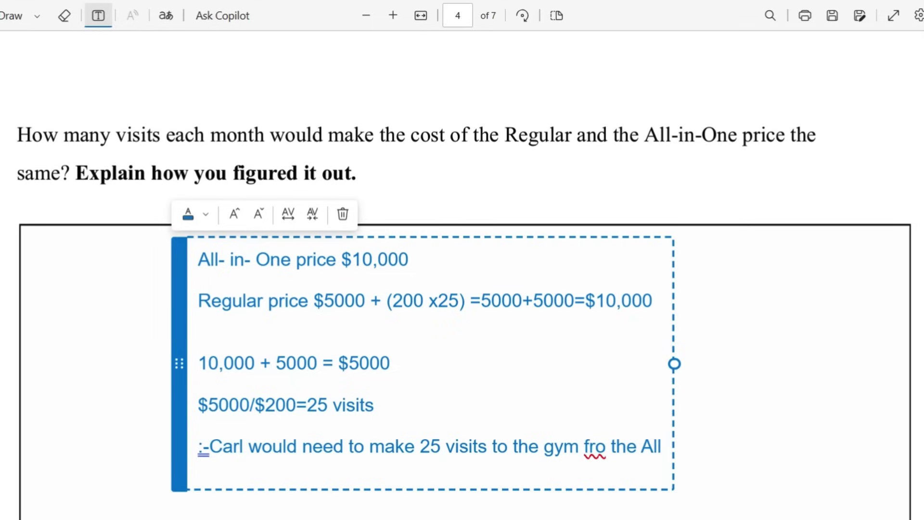
click(595, 446)
key(BackSpace)
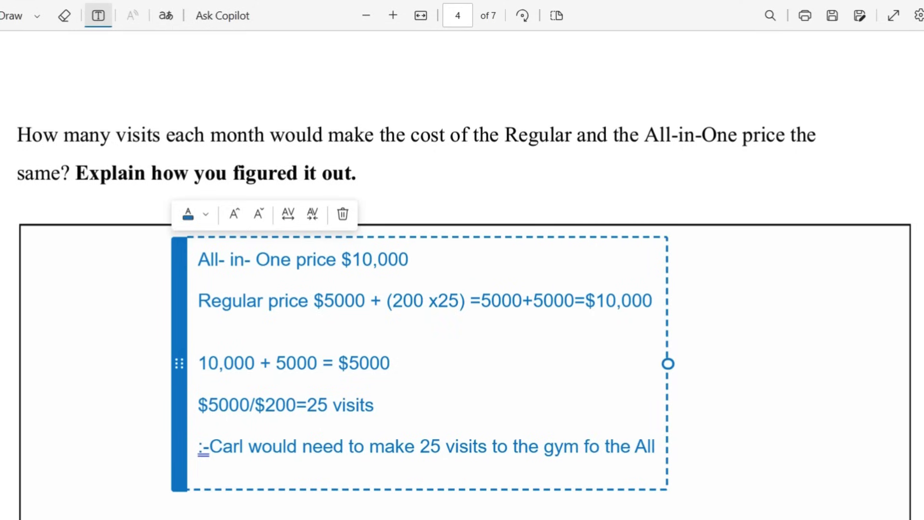
key(Right)
text(r)
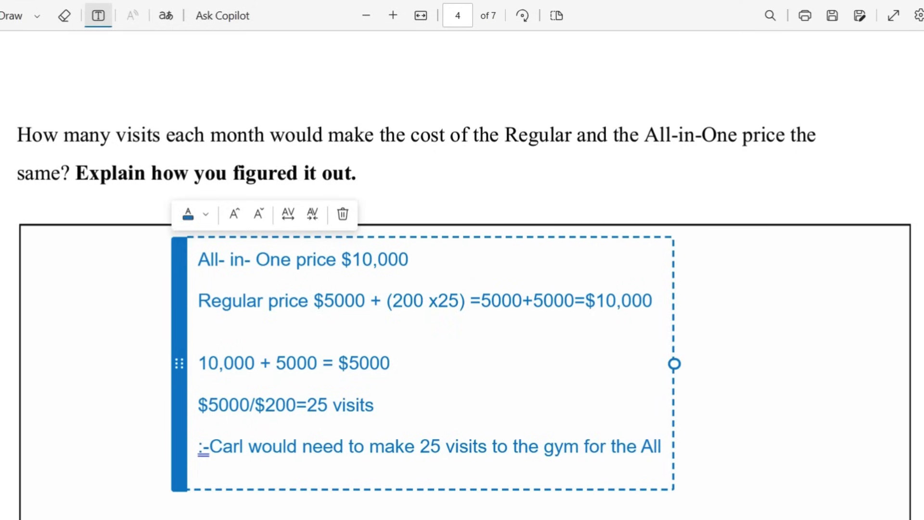
Step: Finish the sentence with '-in-One price to be the same as the Regular price.'
click(661, 447)
text(-in)
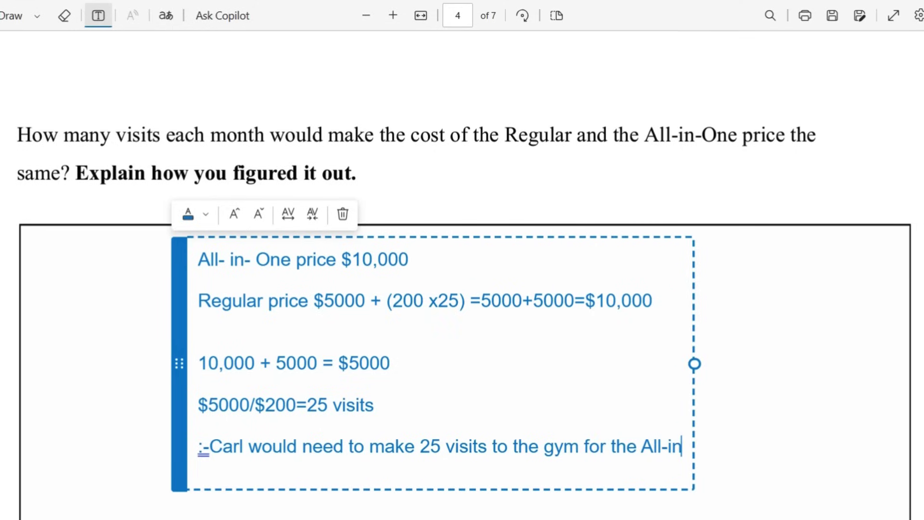
text(-)
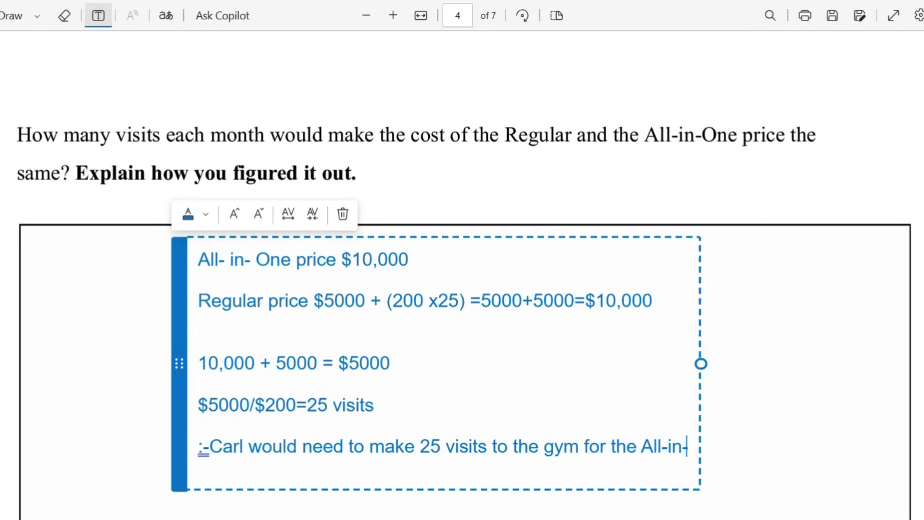
text(One pr)
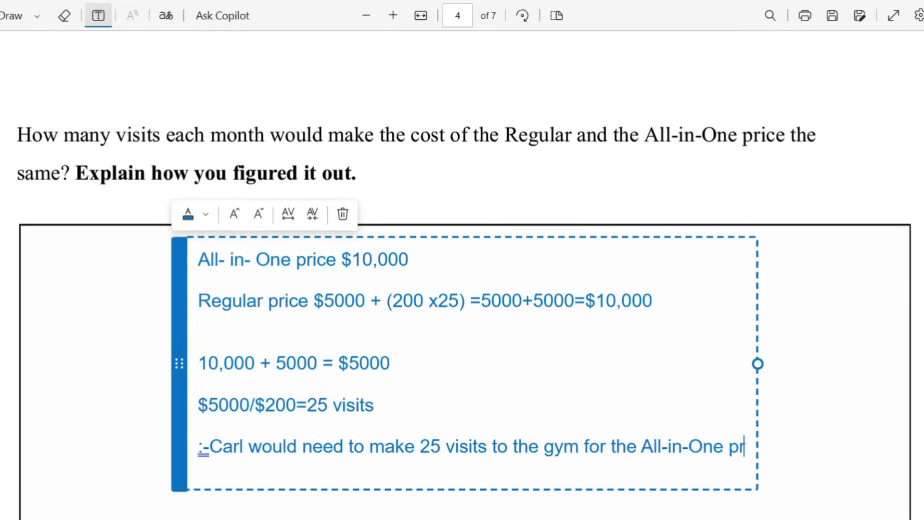
text(ice to)
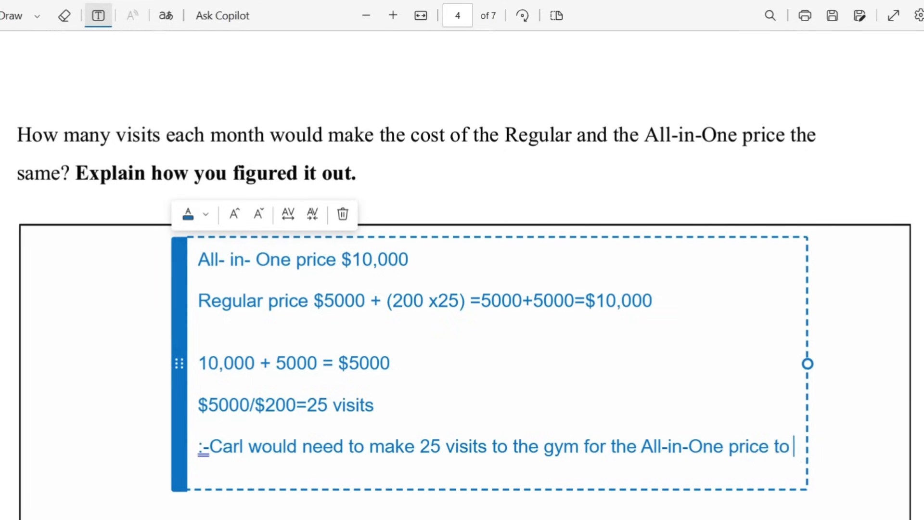
text(be the sa)
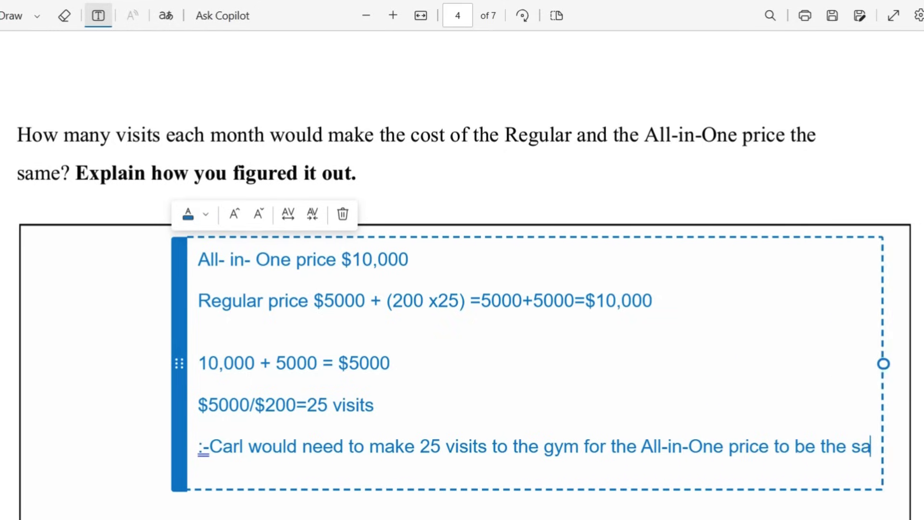
text(me as)
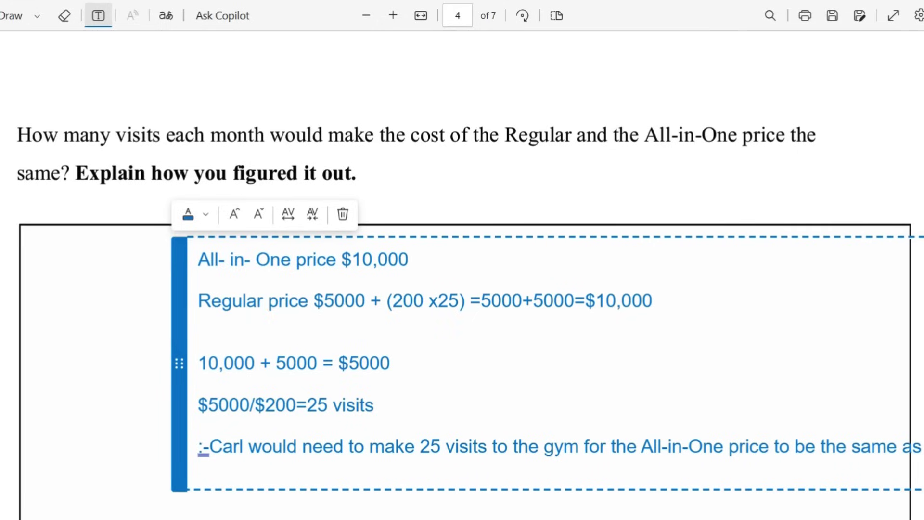
text(the reg)
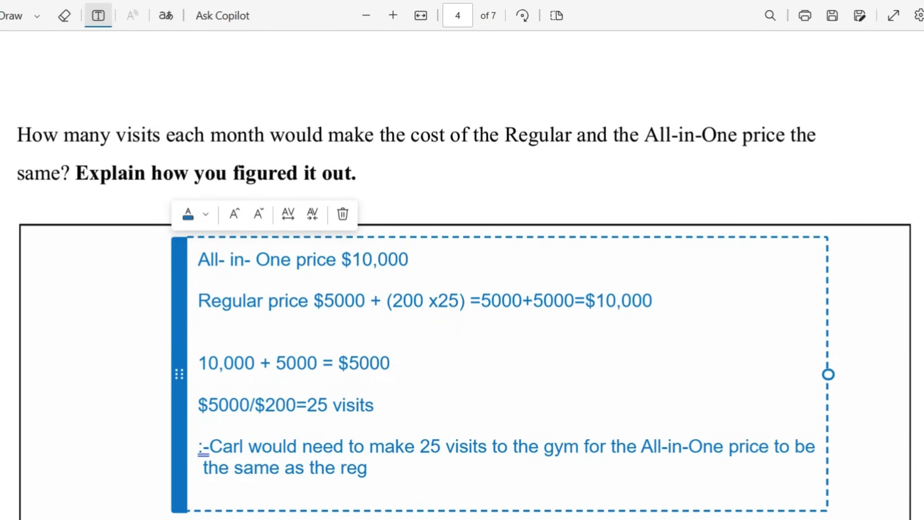
text(ular price)
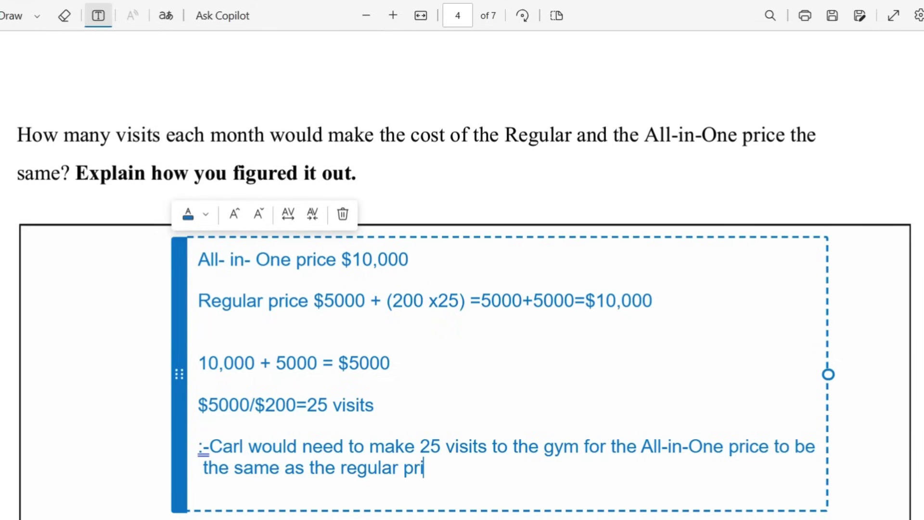
click(346, 467)
key(BackSpace)
text(R)
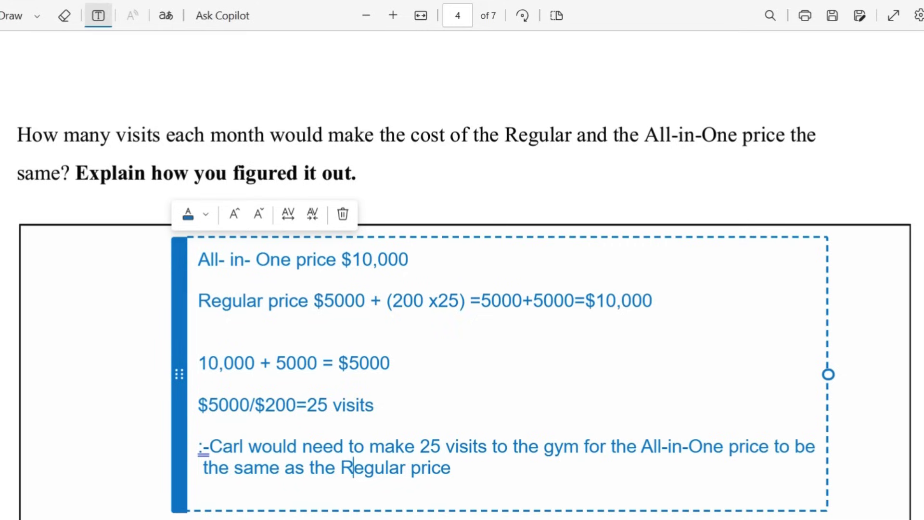
click(451, 467)
text(.)
Step: Deselect the answer box, review the full working down to the 25-visit conclusion, and discard a stray empty text box
click(100, 428)
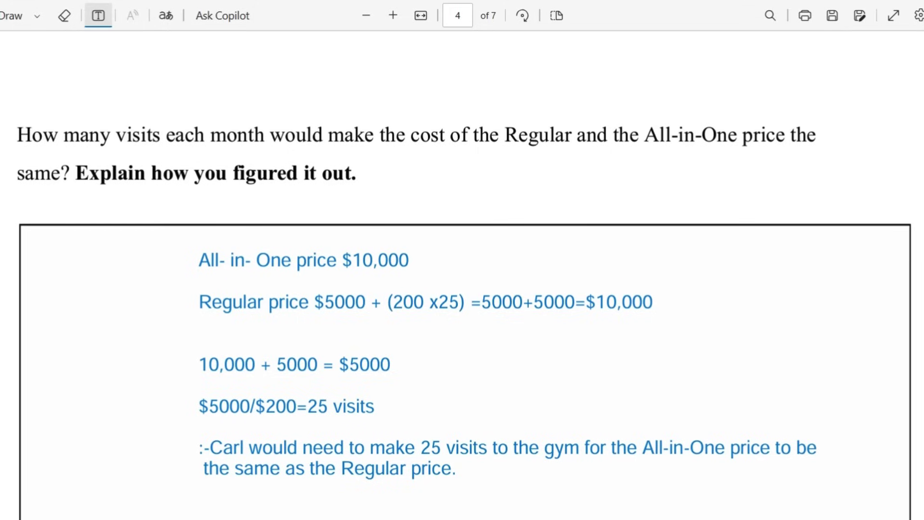
scroll(462, 298, down, 2)
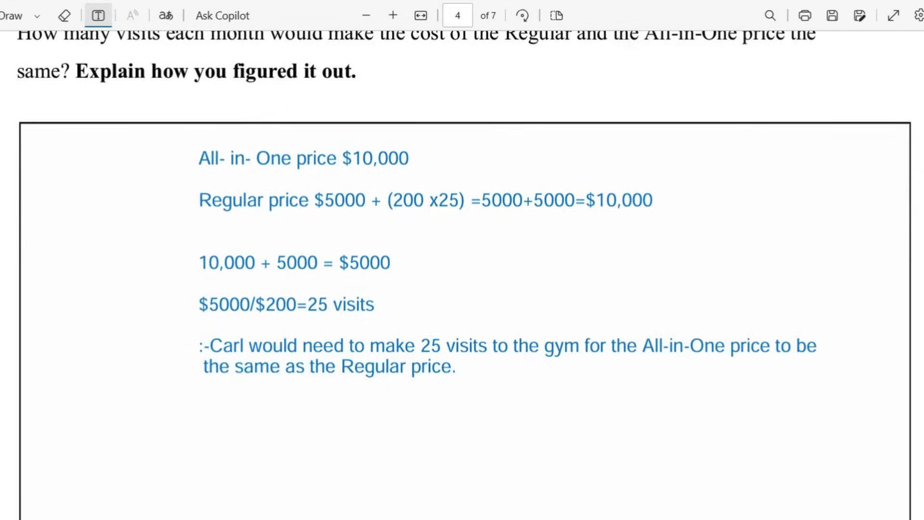
scroll(463, 298, down, 2)
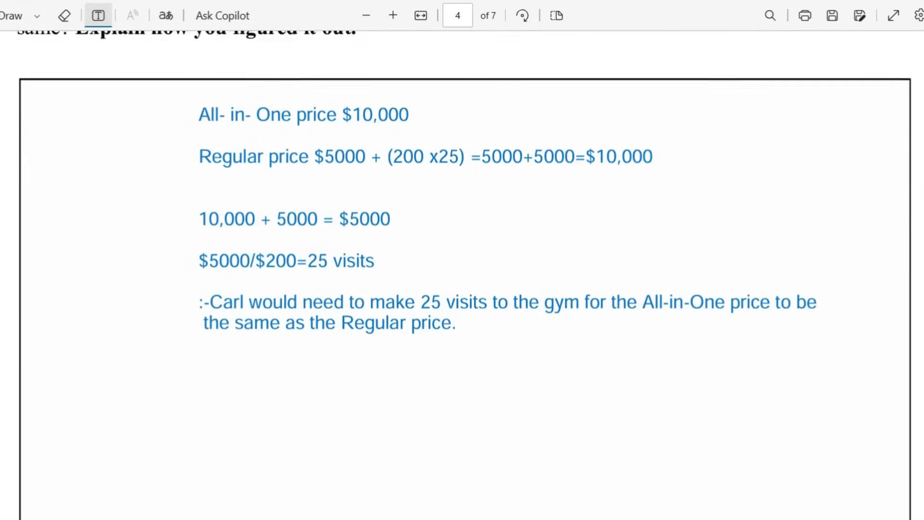
scroll(462, 299, down, 2)
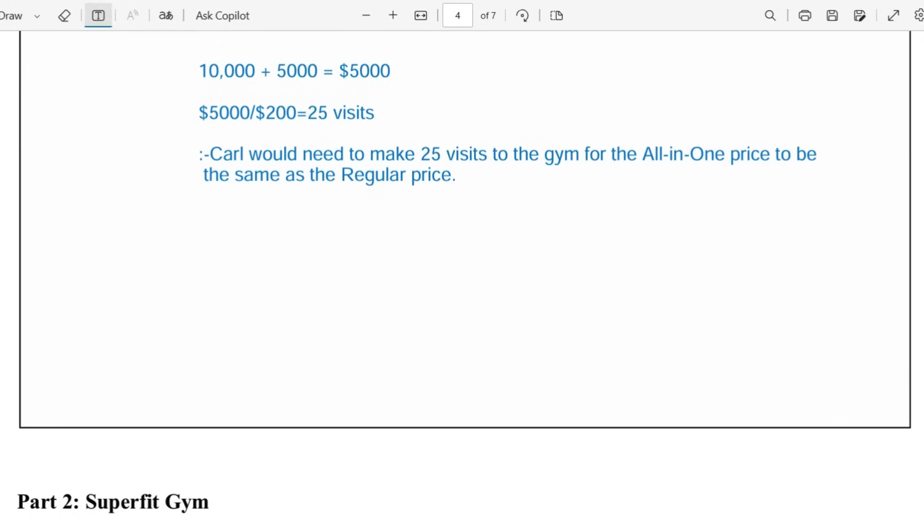
scroll(462, 275, up, 3)
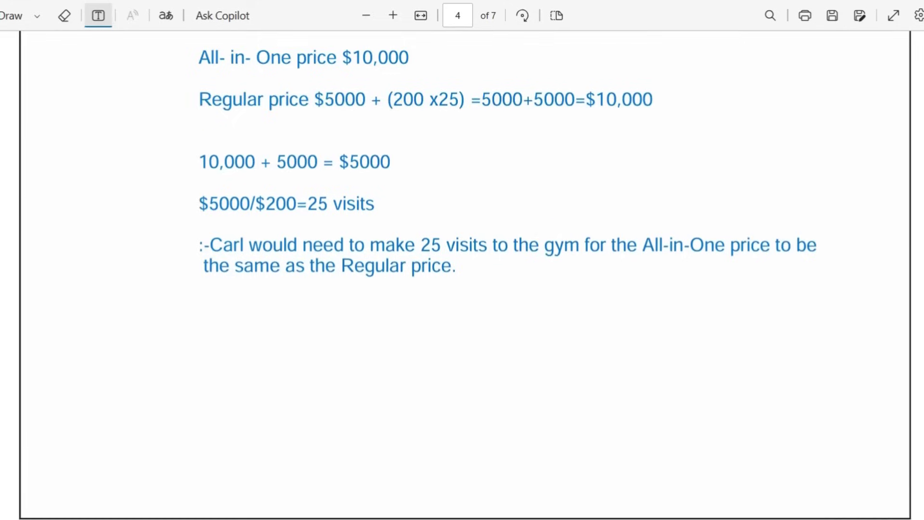
click(395, 328)
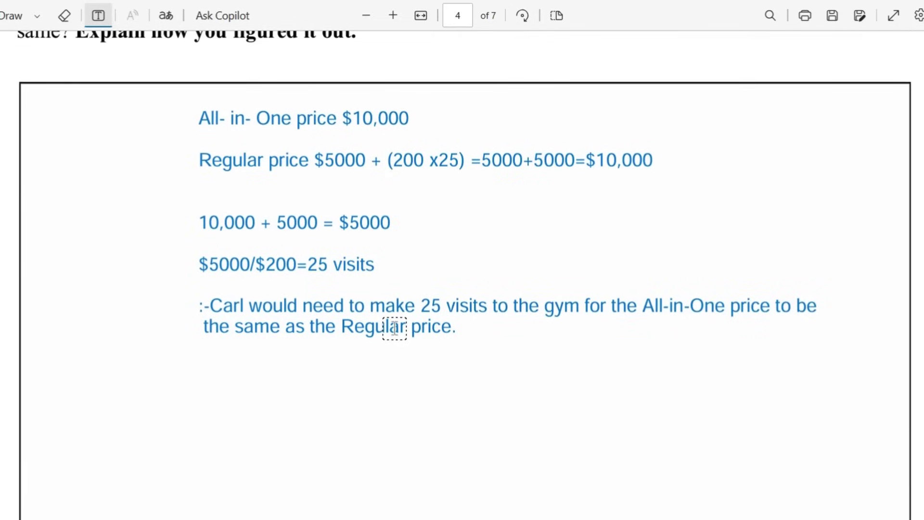
key(Escape)
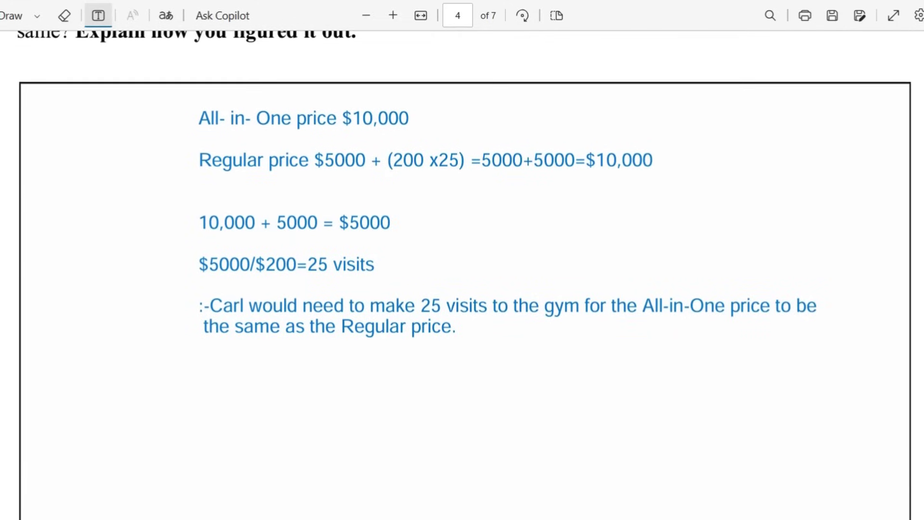